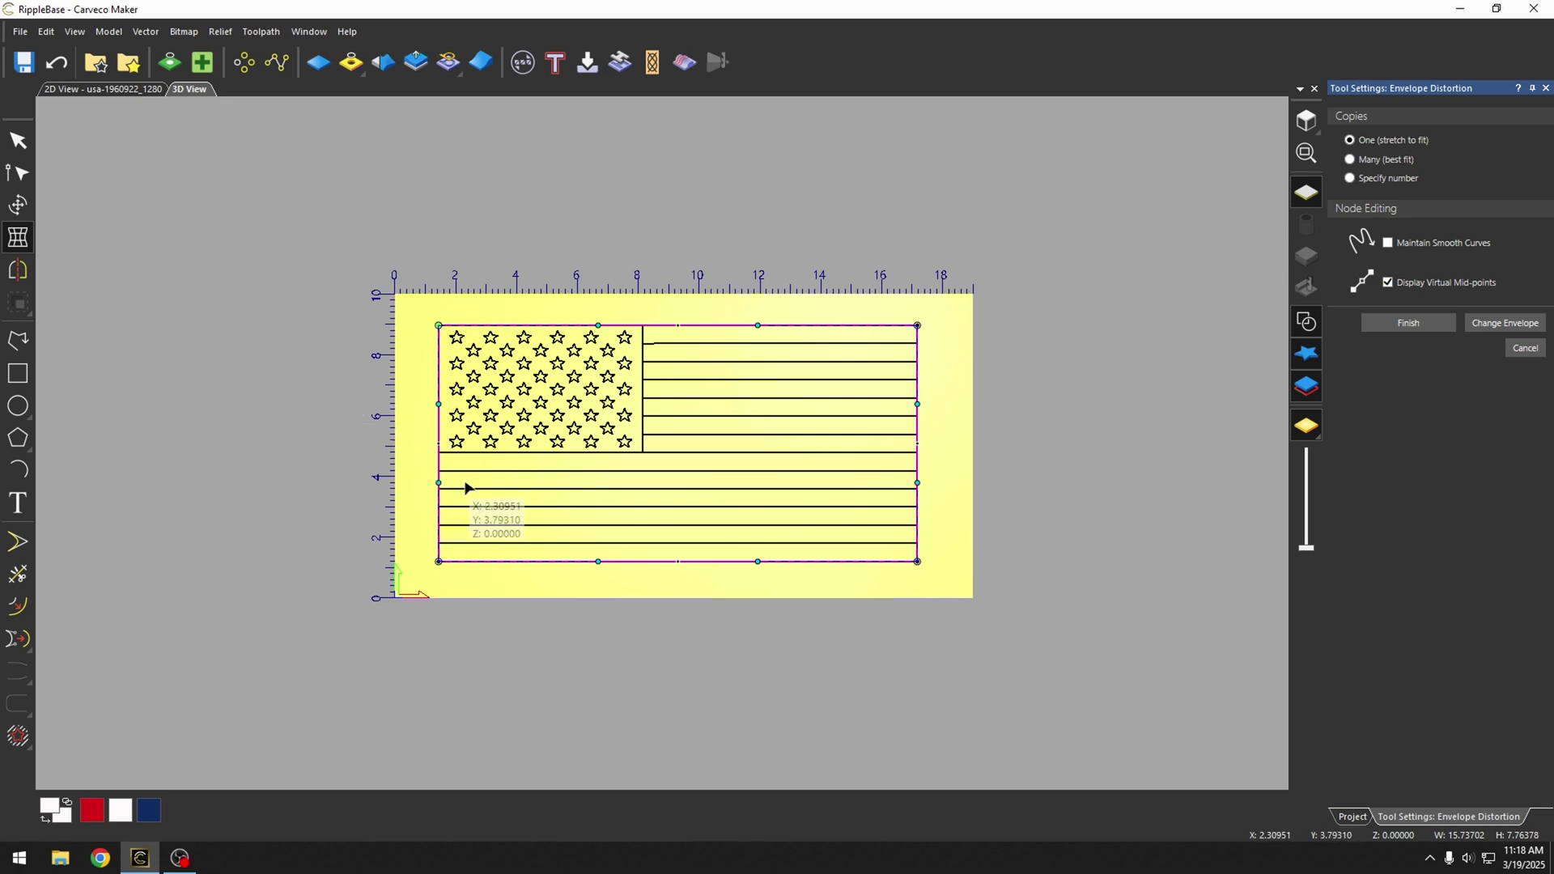
Distort the flag vector's envelope by nudging the upper-left corner outward and bending the left, upper and right edges inward.
scroll(472, 468, "up", 3)
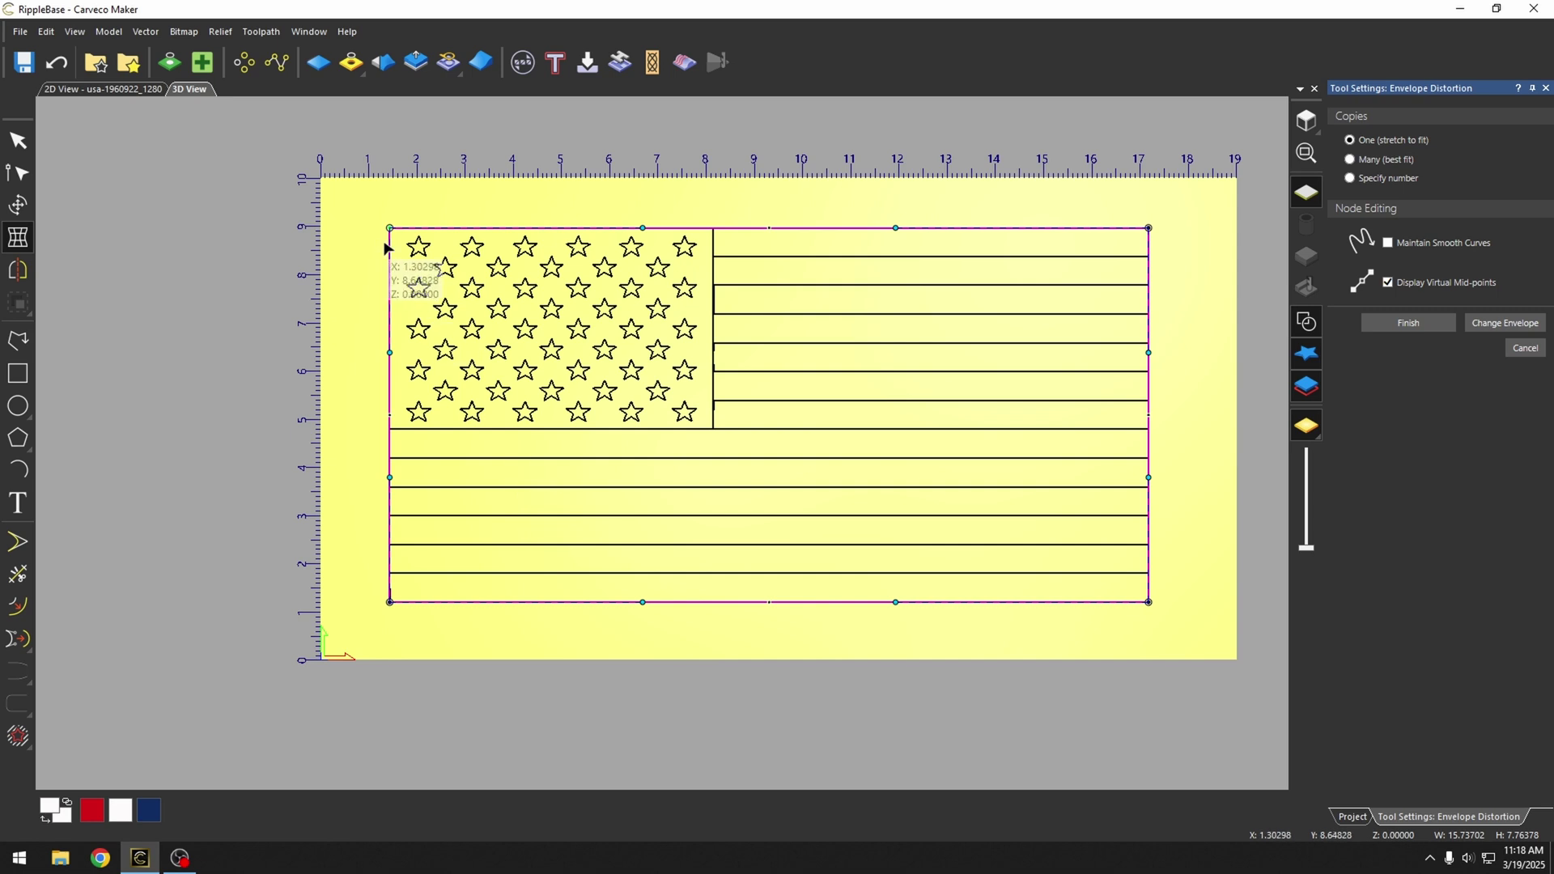
mouse_move(390, 230)
left_mouse_down()
mouse_move(515, 336)
mouse_move(343, 234)
mouse_move(318, 175)
mouse_move(462, 254)
mouse_move(386, 228)
left_mouse_up()
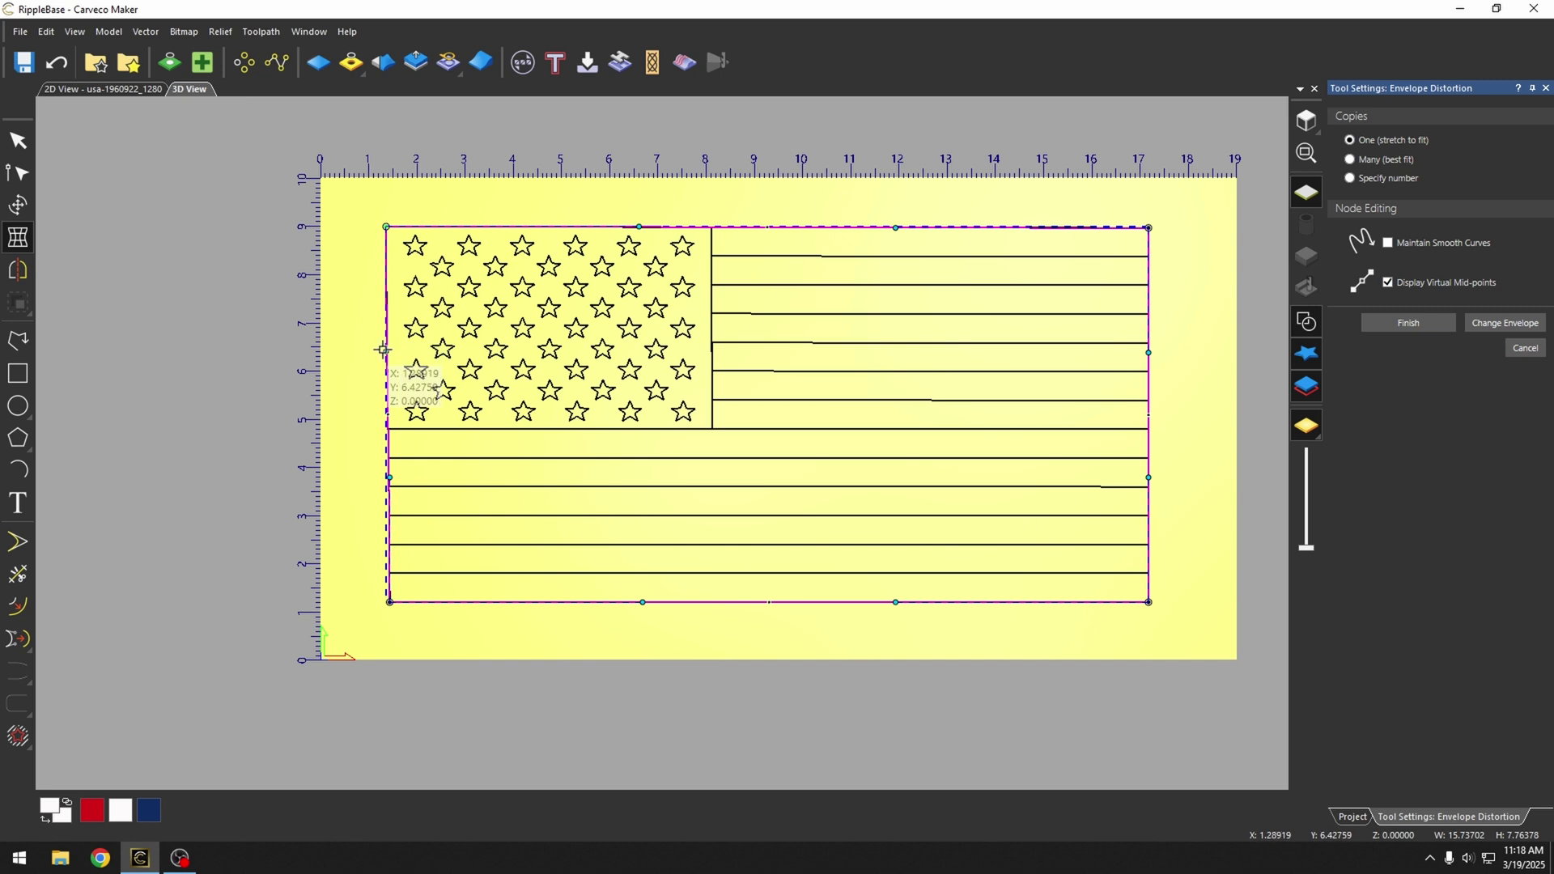
left_click_drag(384, 349, 482, 451)
left_click_drag(640, 225, 650, 279)
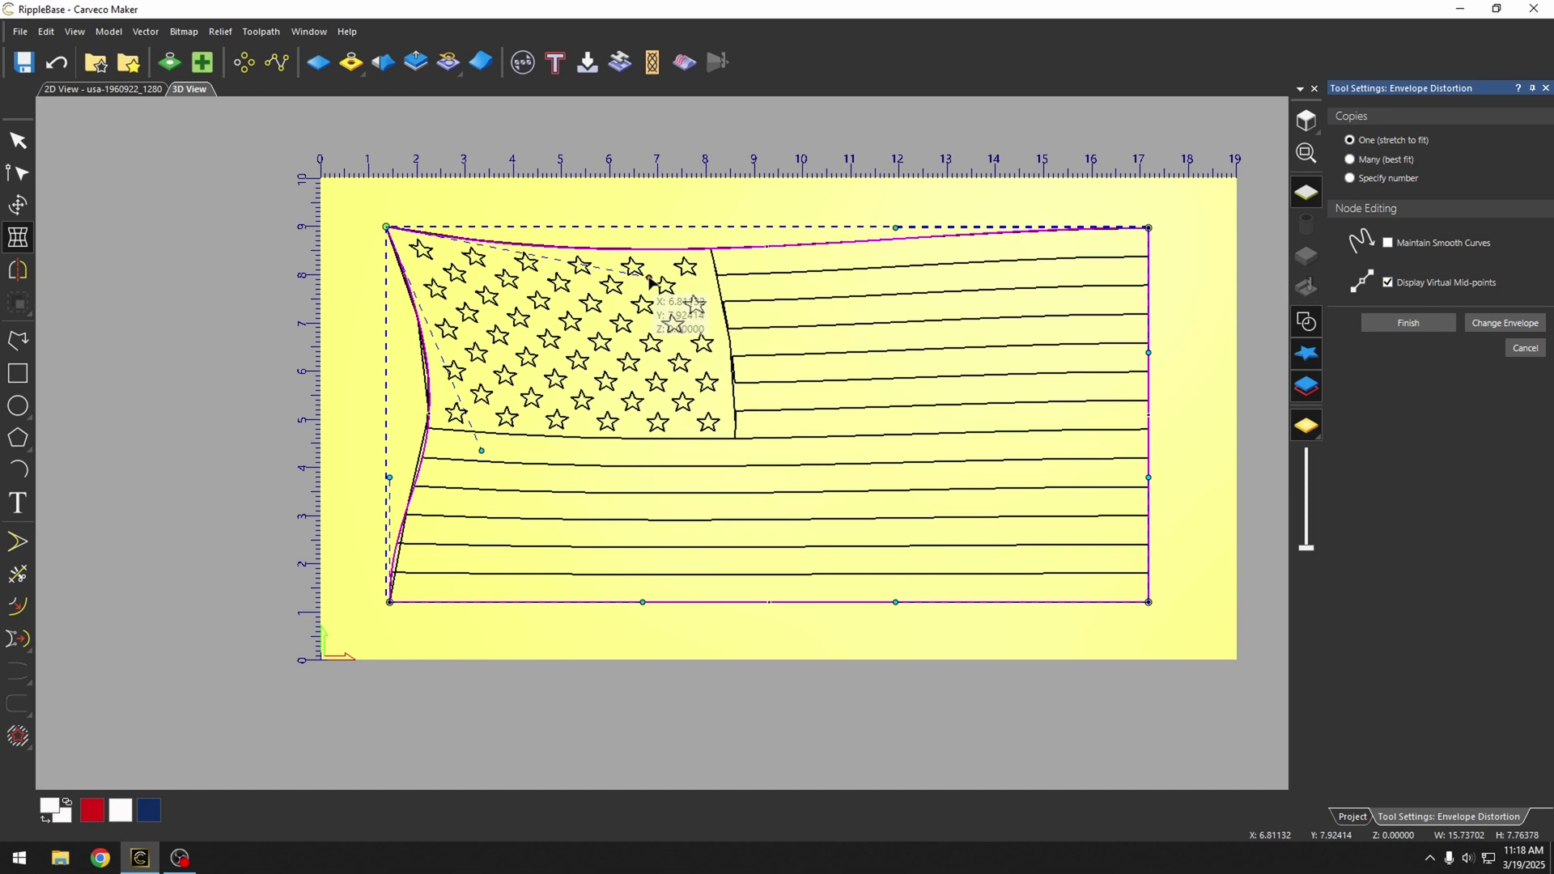
left_click_drag(892, 226, 897, 258)
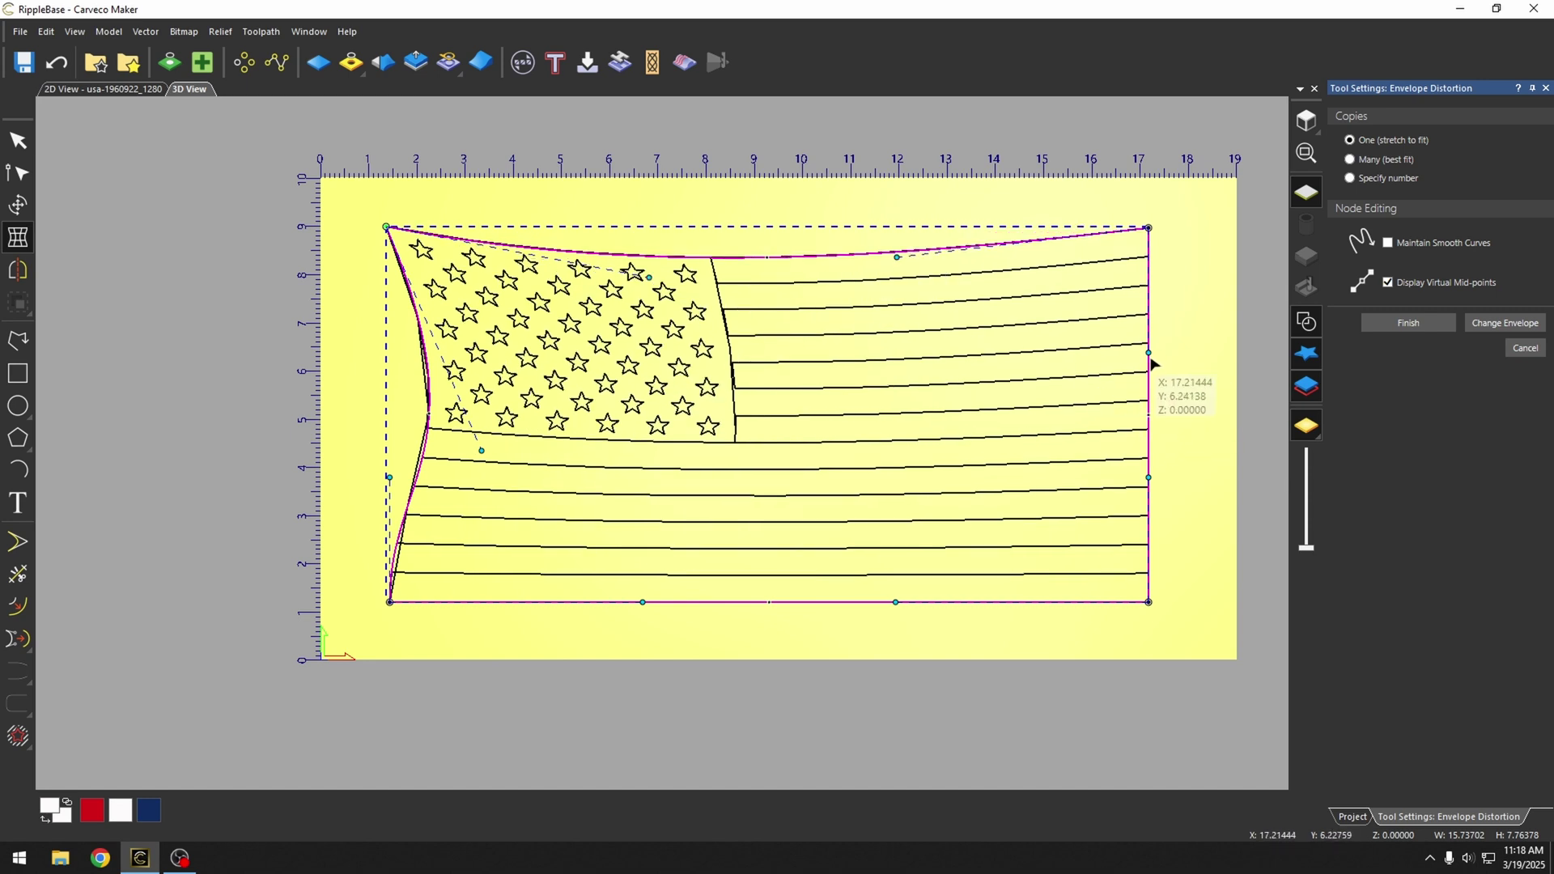
left_click_drag(1146, 351, 1029, 371)
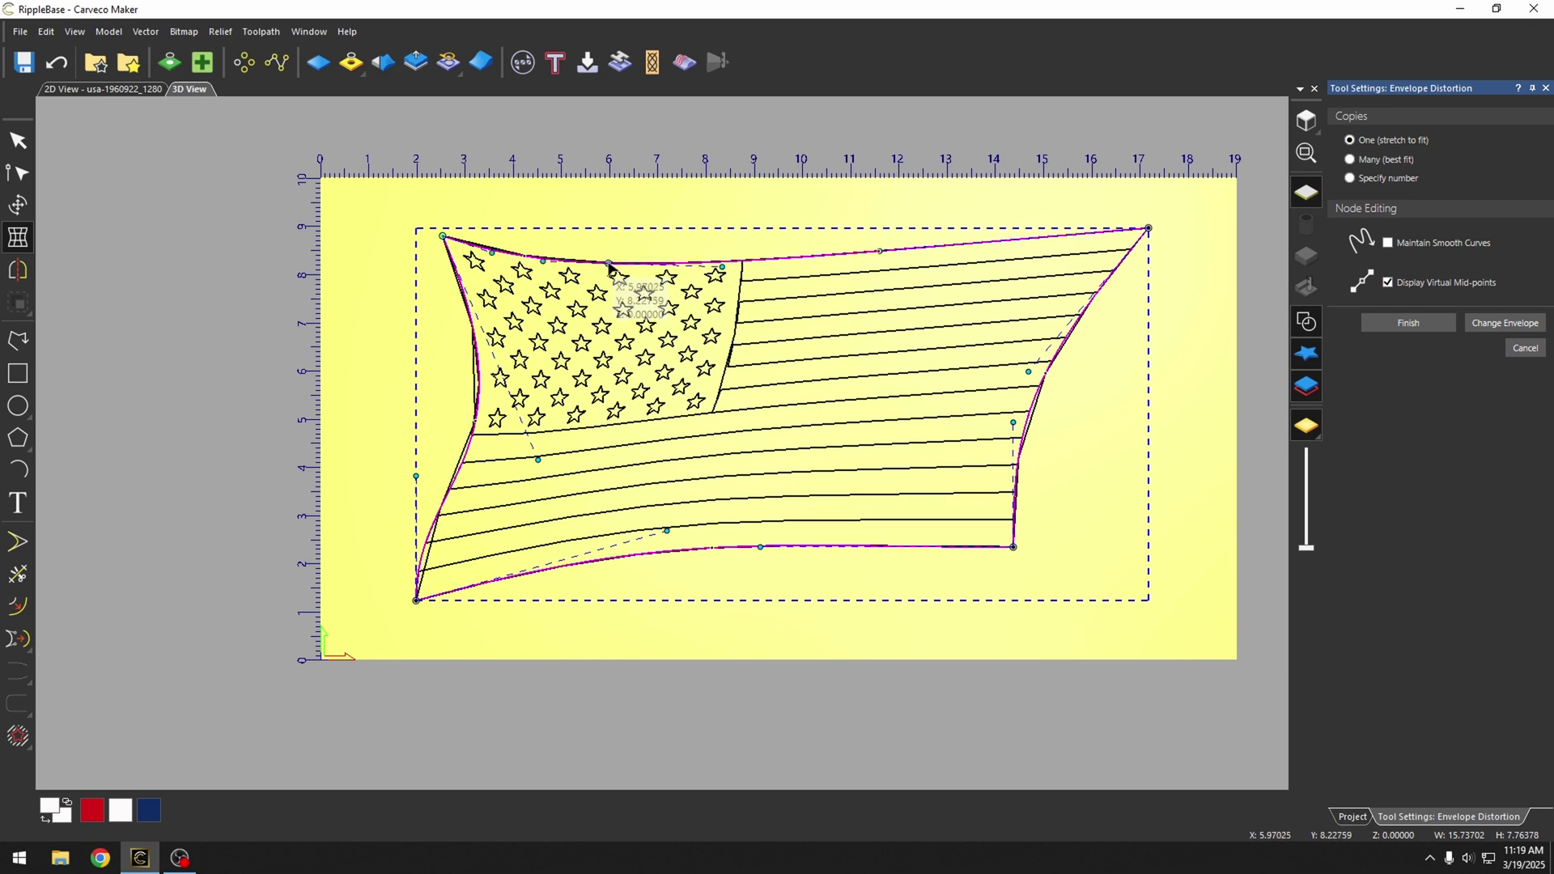
Add two extra nodes along the envelope's upper edge and adjust their curve handles to make a ripple.
left_click_drag(608, 265, 650, 271)
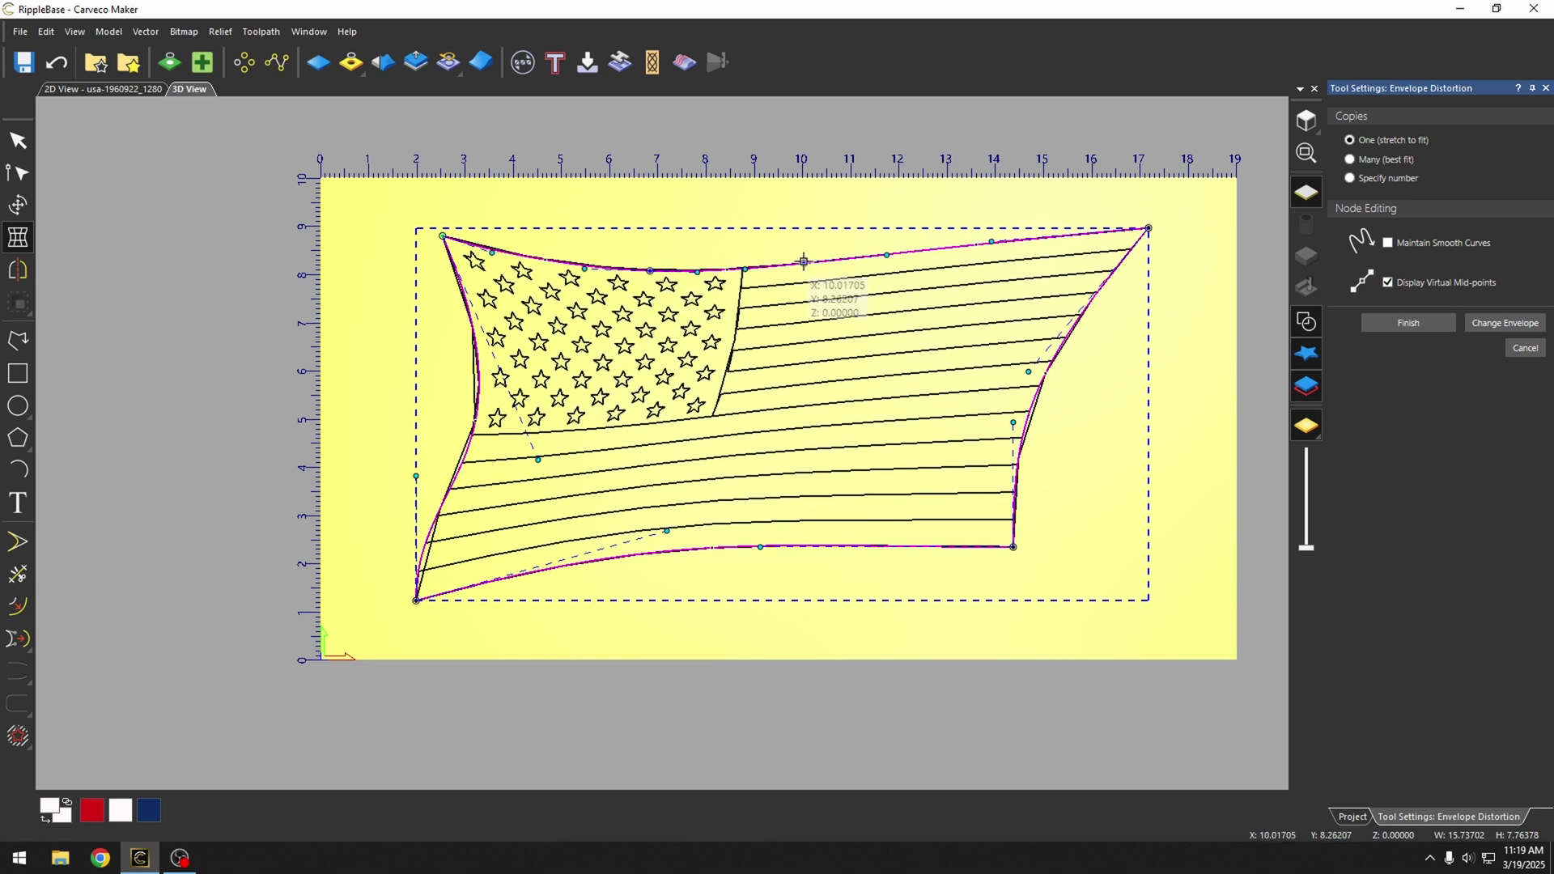
mouse_move(804, 261)
left_mouse_down()
mouse_move(751, 267)
mouse_move(881, 226)
mouse_move(819, 281)
left_mouse_up()
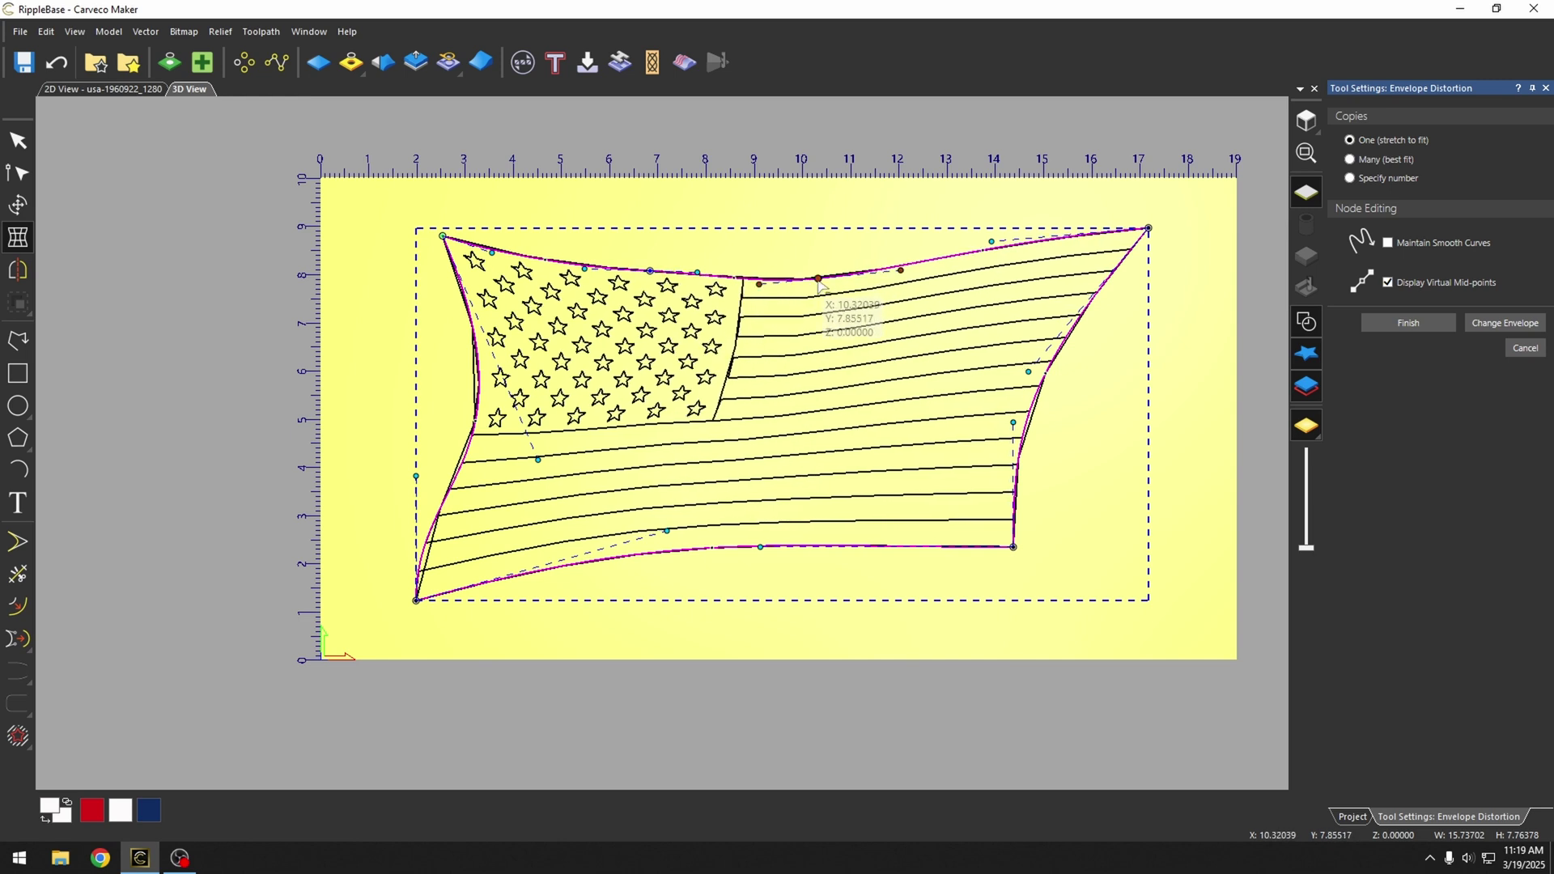
left_click_drag(698, 271, 644, 251)
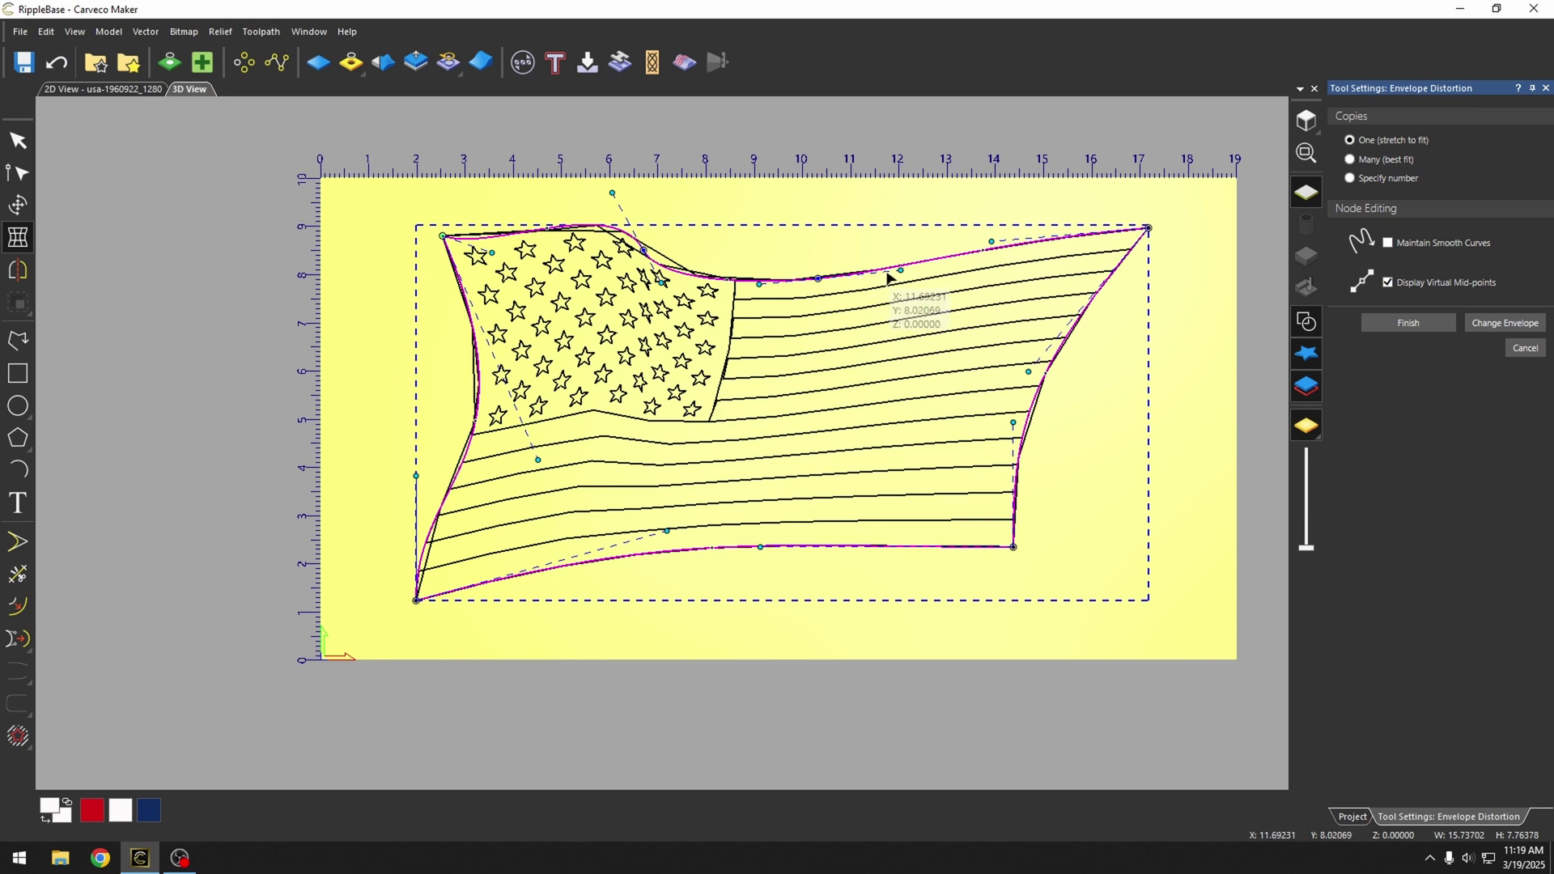
mouse_move(901, 270)
left_mouse_down()
mouse_move(890, 301)
mouse_move(854, 306)
mouse_move(889, 263)
left_mouse_up()
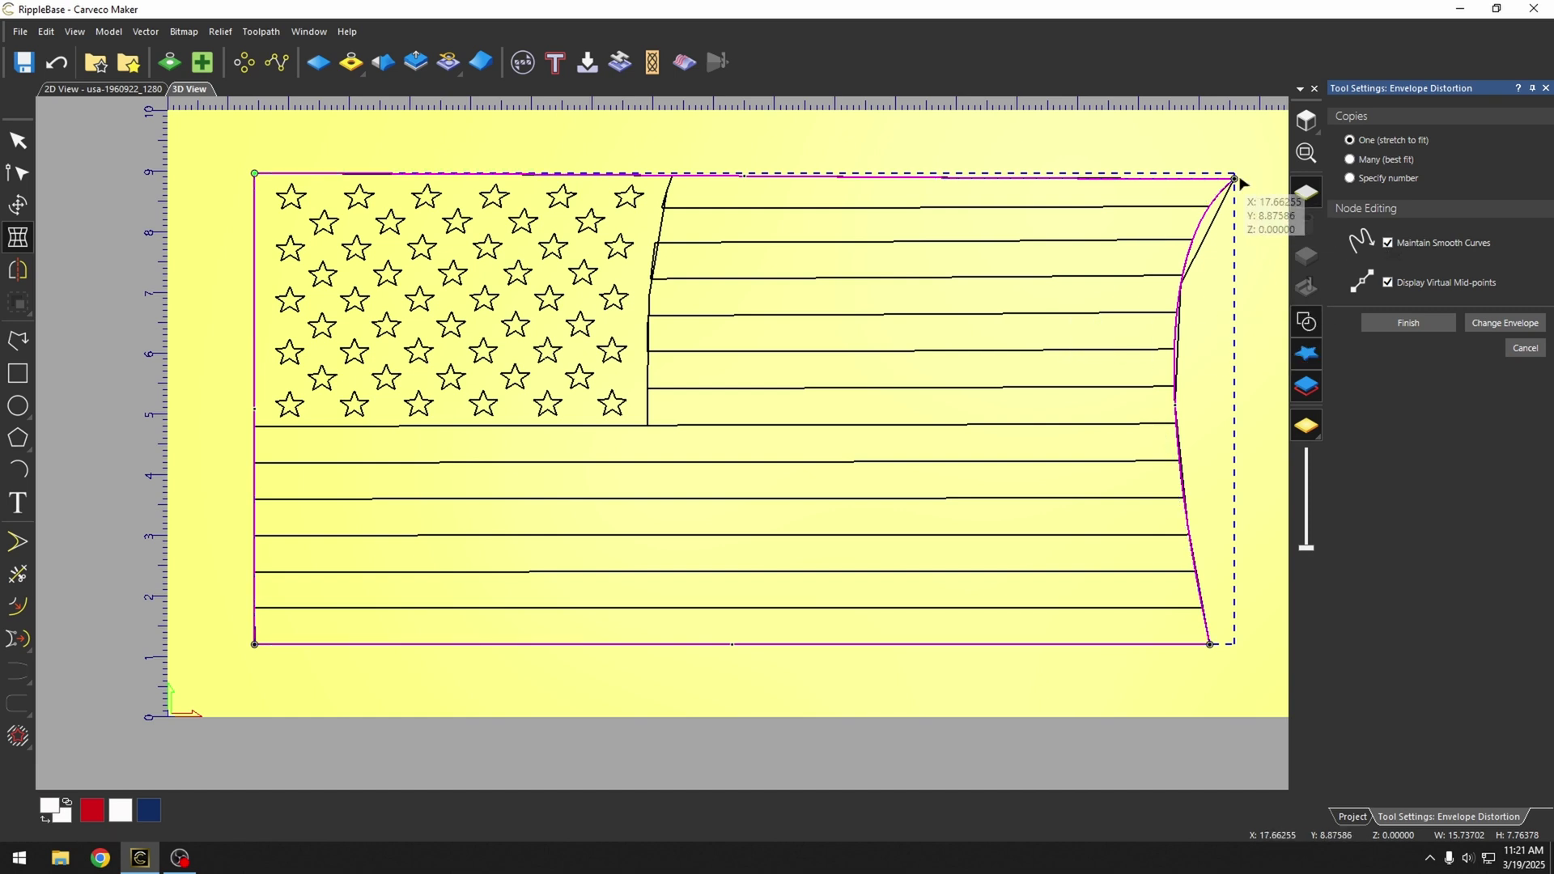
Pull the envelope's upper-right corner slightly inward and nudge the midpoint of its left edge.
left_click_drag(1237, 178, 1203, 185)
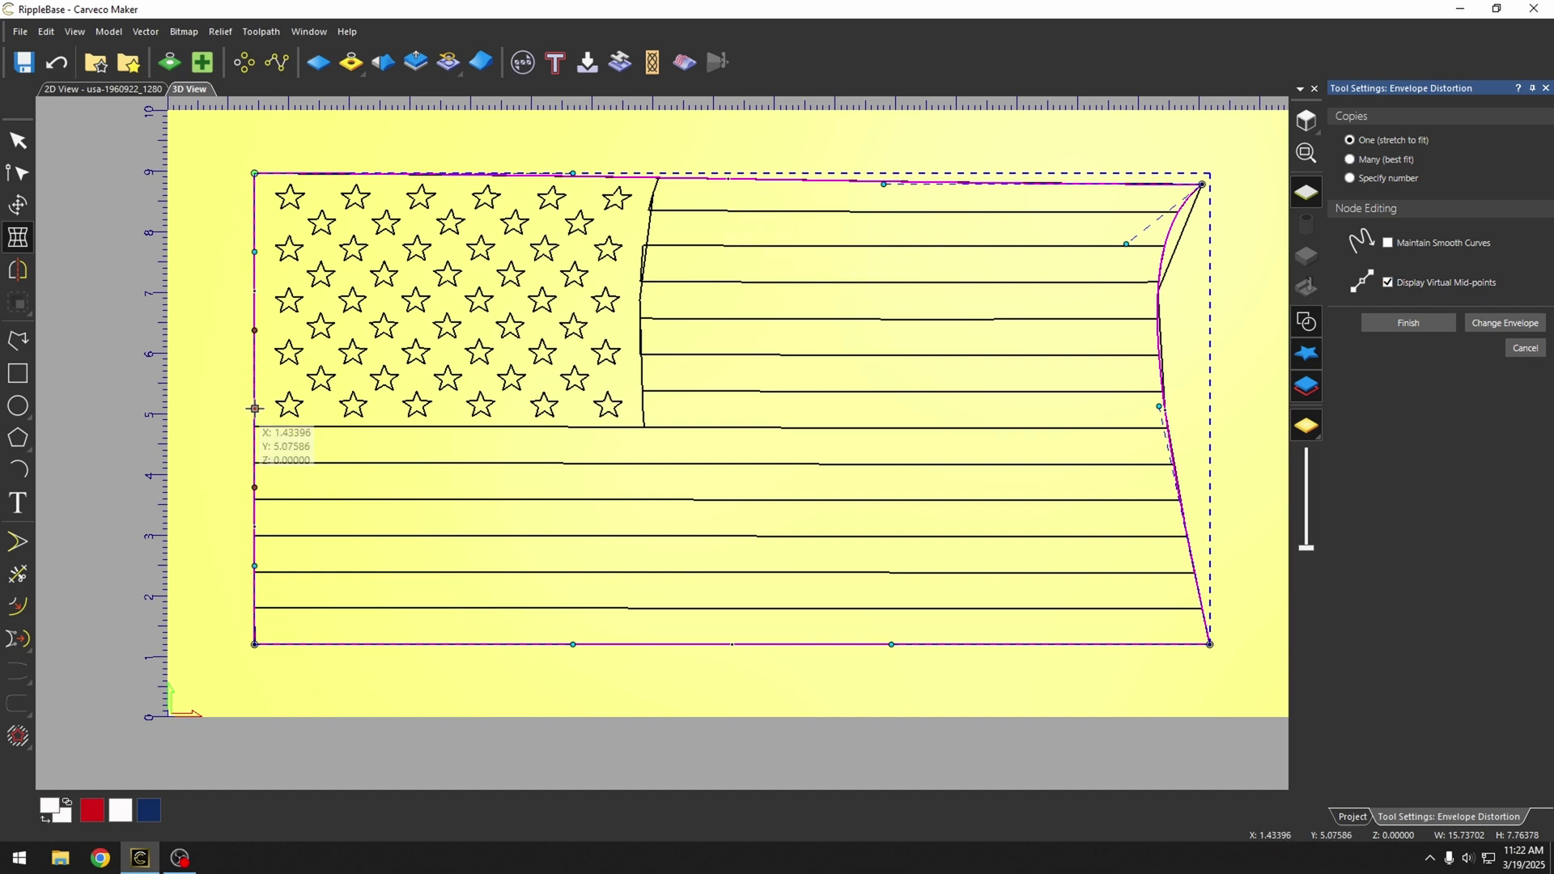
left_click_drag(256, 409, 256, 413)
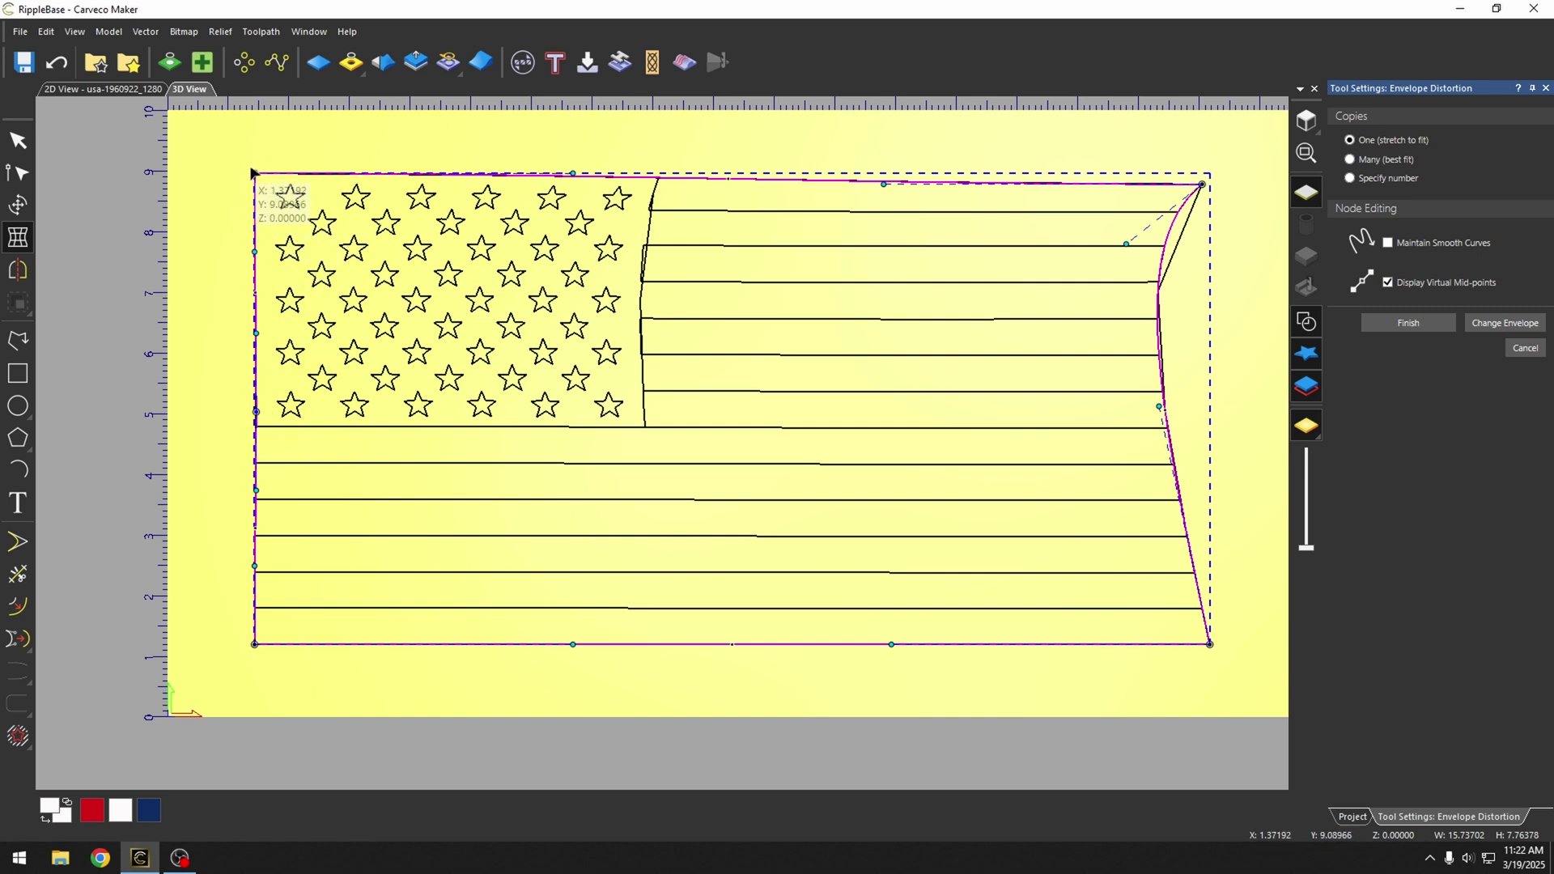
Try 2 and 3 copies of the flag in the envelope, and return to One (stretch to fit).
left_click(1352, 180)
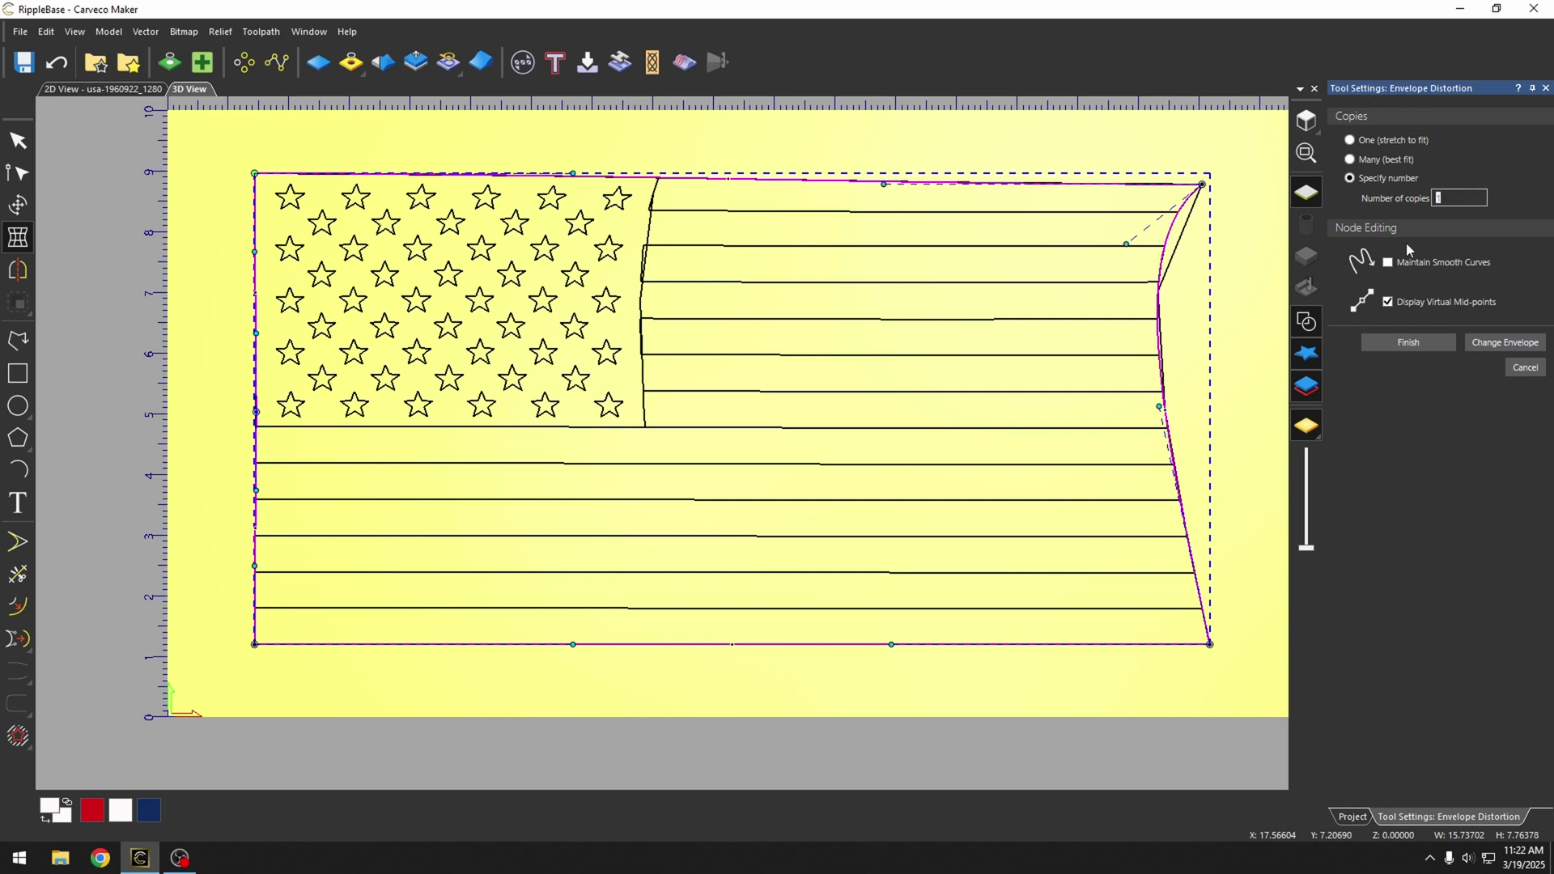
type("2")
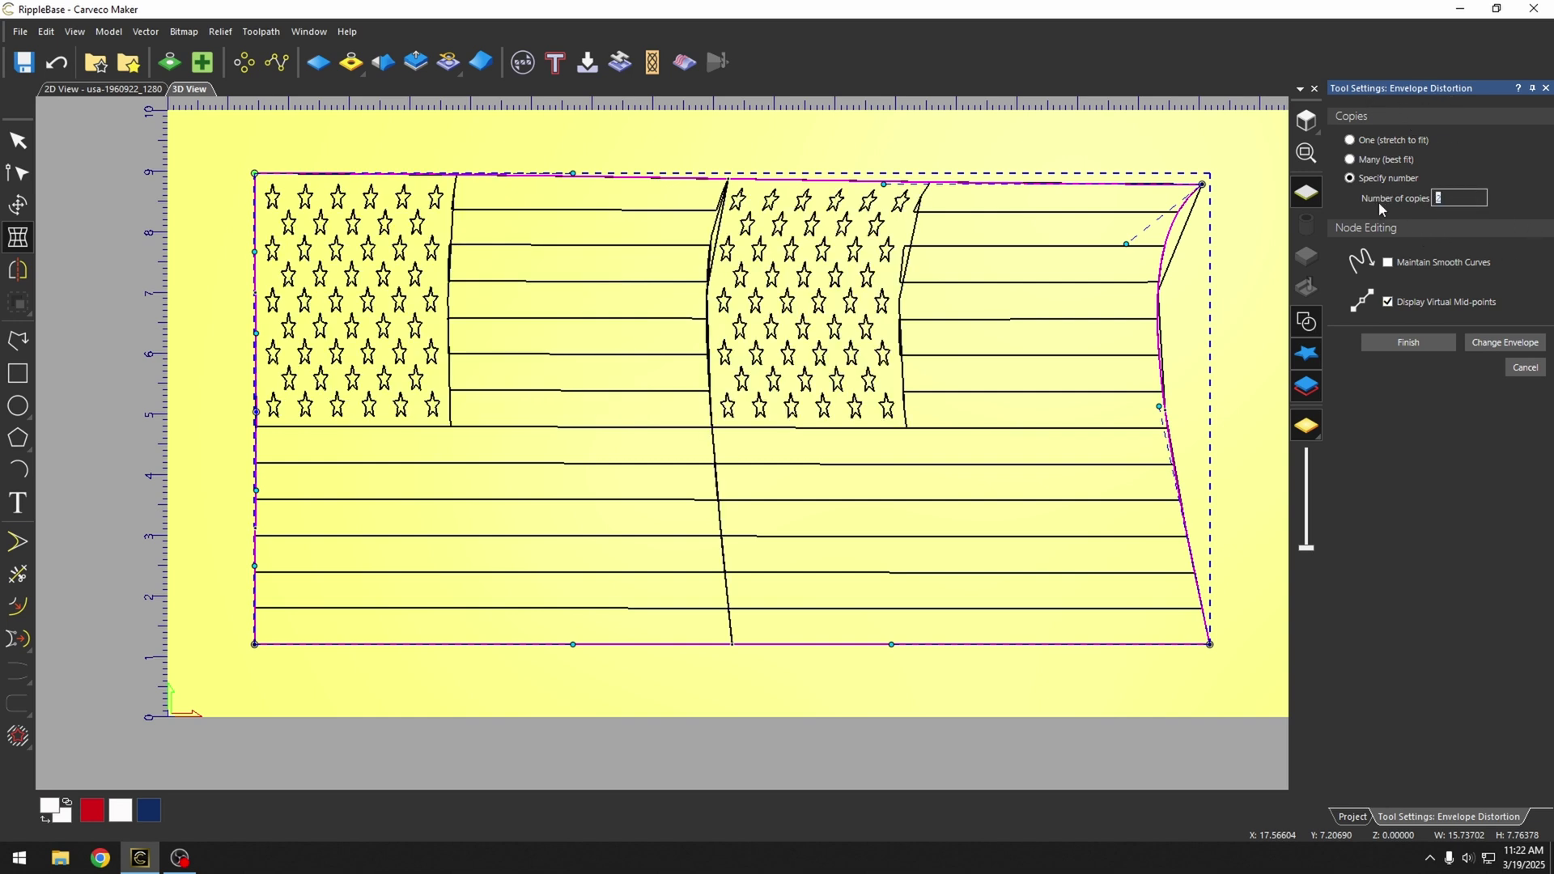
type("3")
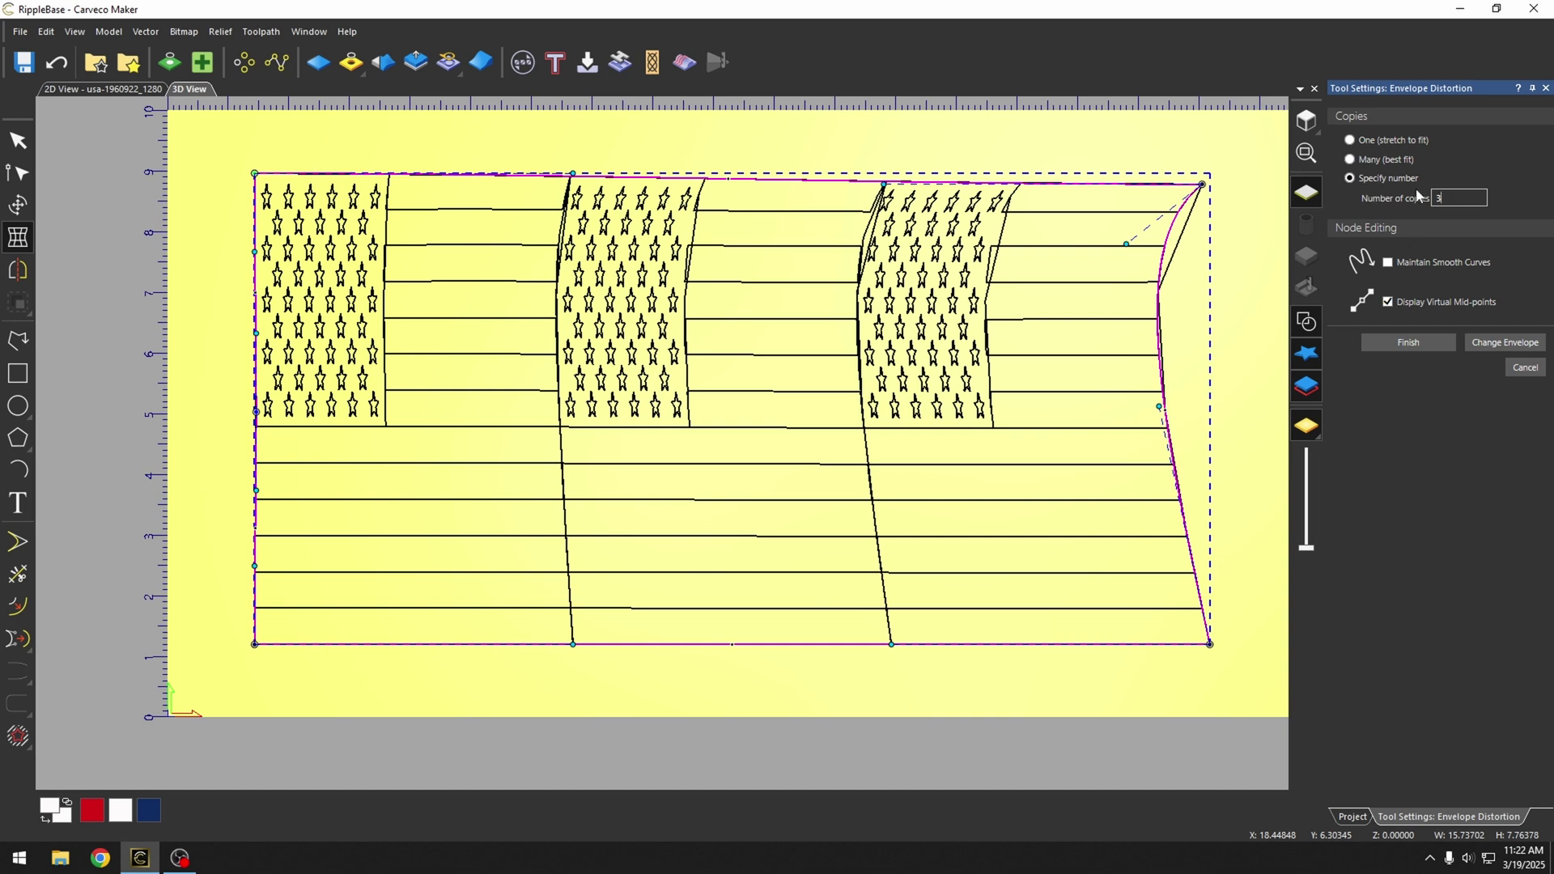
left_click(1349, 141)
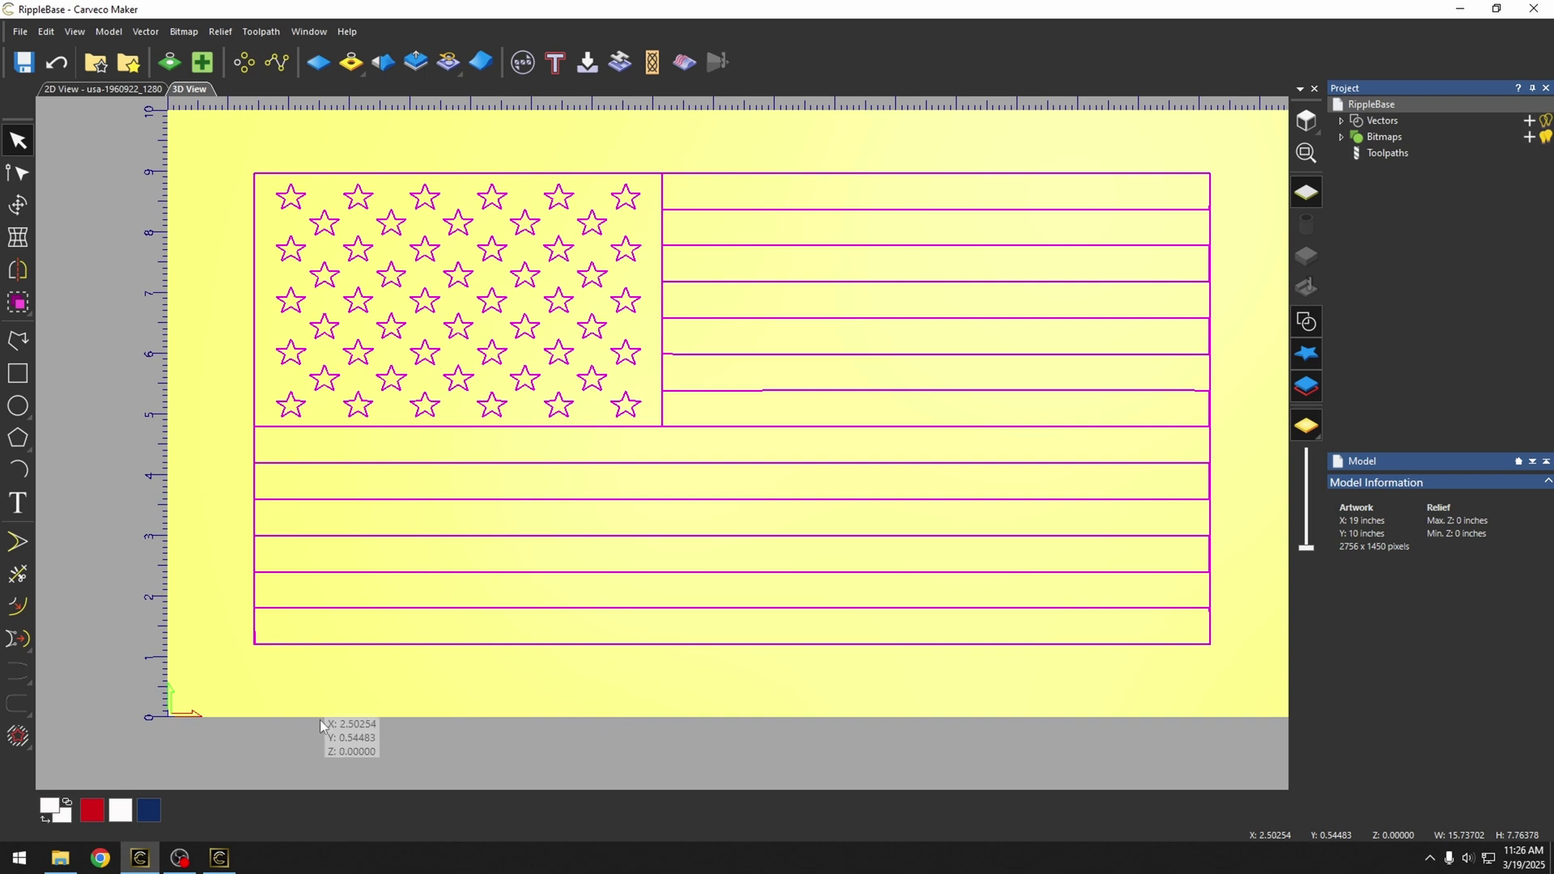
Switch to the fl1 flag relief project in Carveco Maker+ and hide its vectors in the 3D view.
left_click(220, 858)
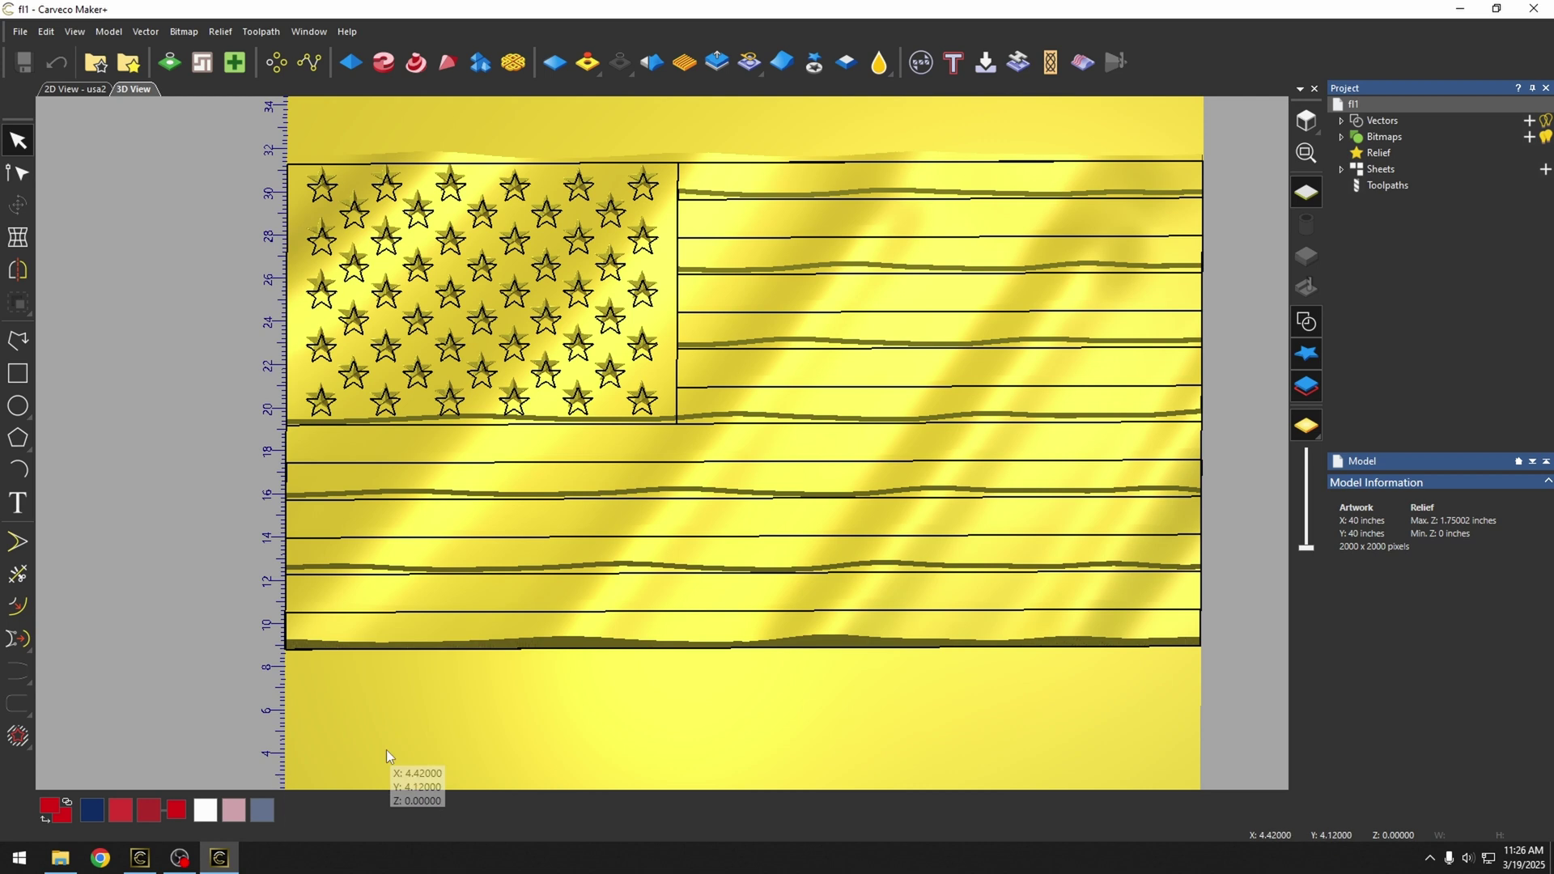
middle_click_drag(647, 451, 654, 434)
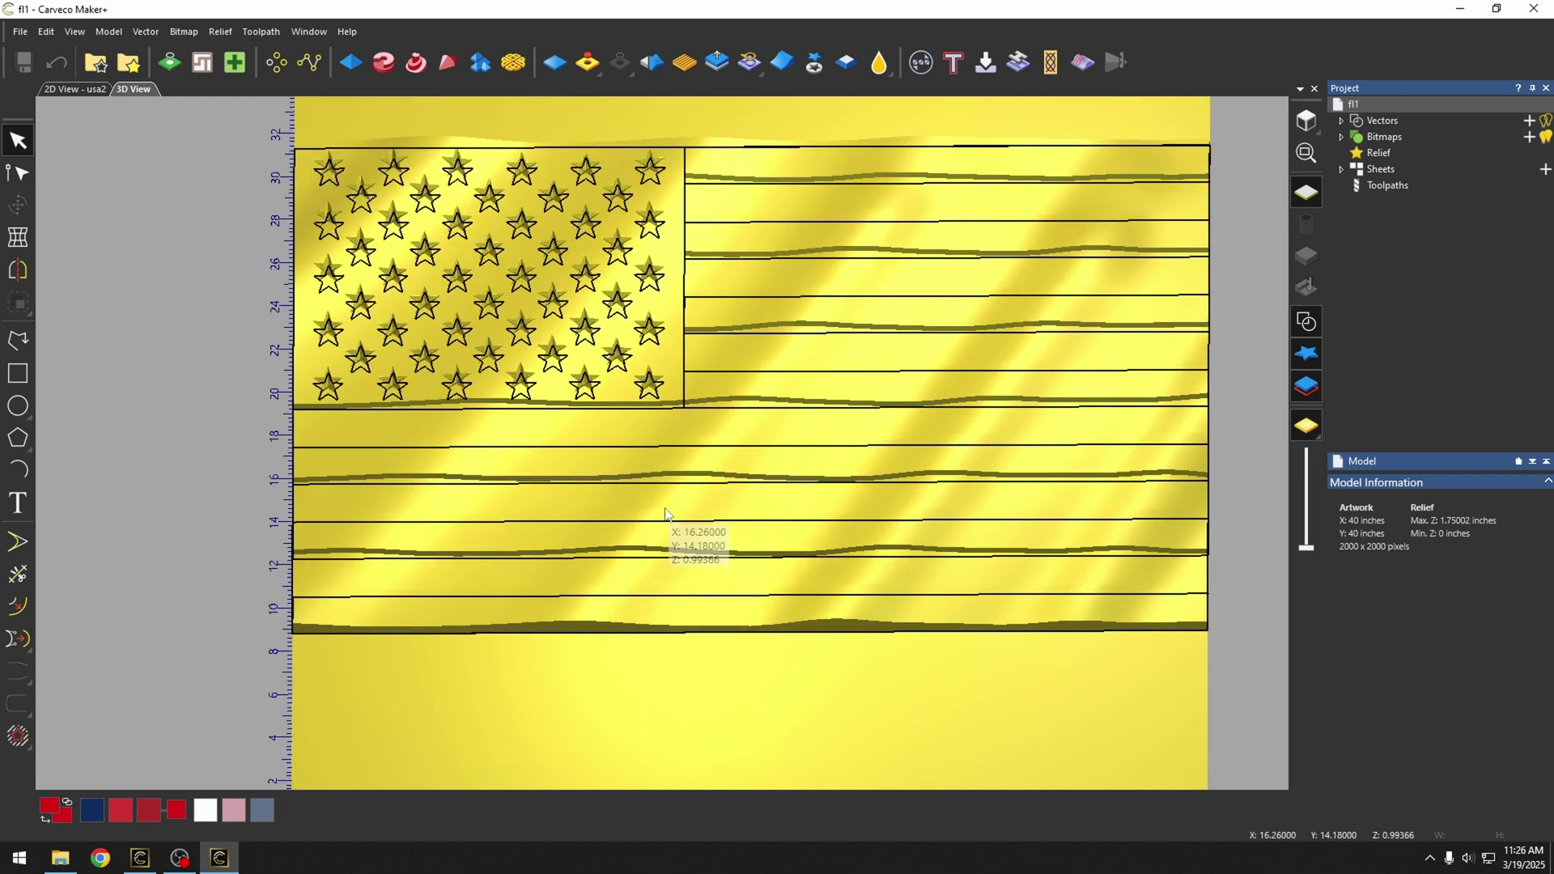
left_click(1303, 323)
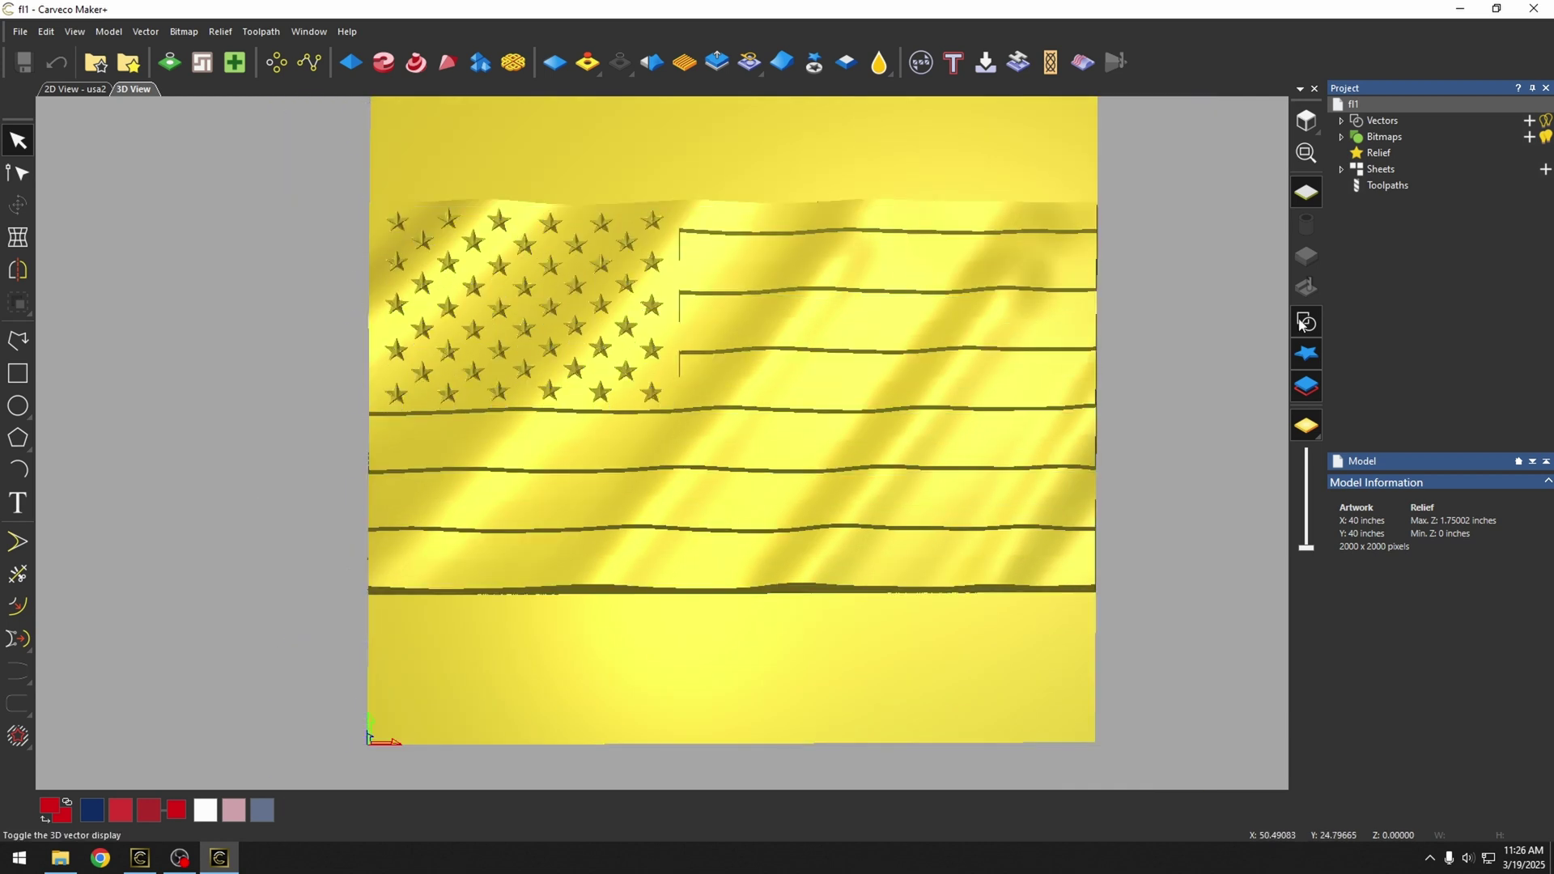
Turn the flag relief into relief clipart and set up an Envelope Distortion around it.
scroll(691, 339, "up", 3)
left_click_drag(691, 339, 890, 363)
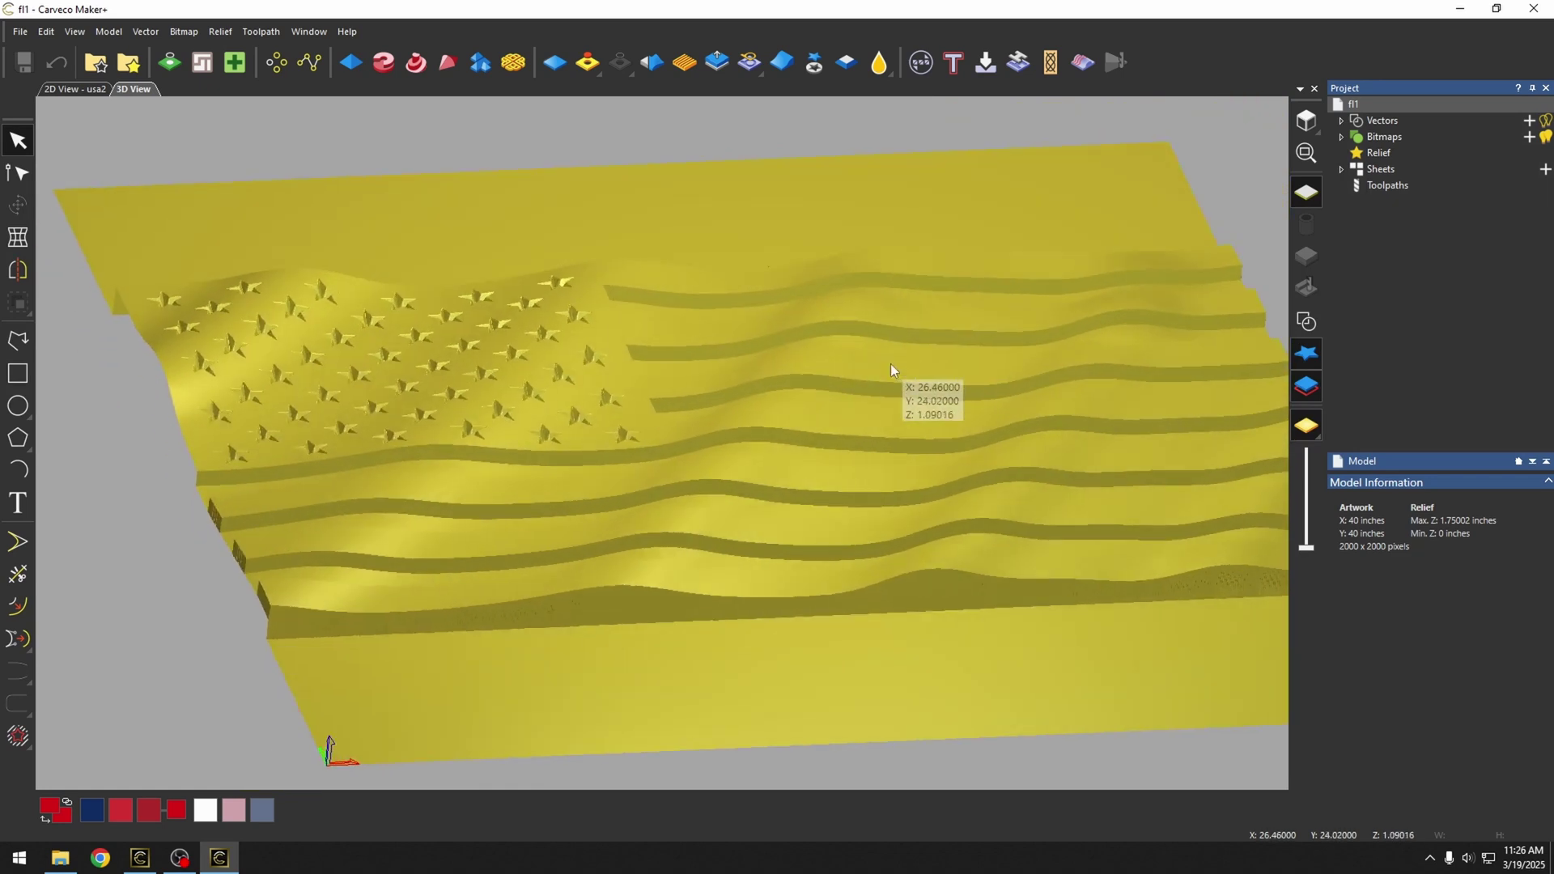
scroll(697, 503, "up", 3)
scroll(699, 505, "down", 2)
scroll(755, 484, "down", 3)
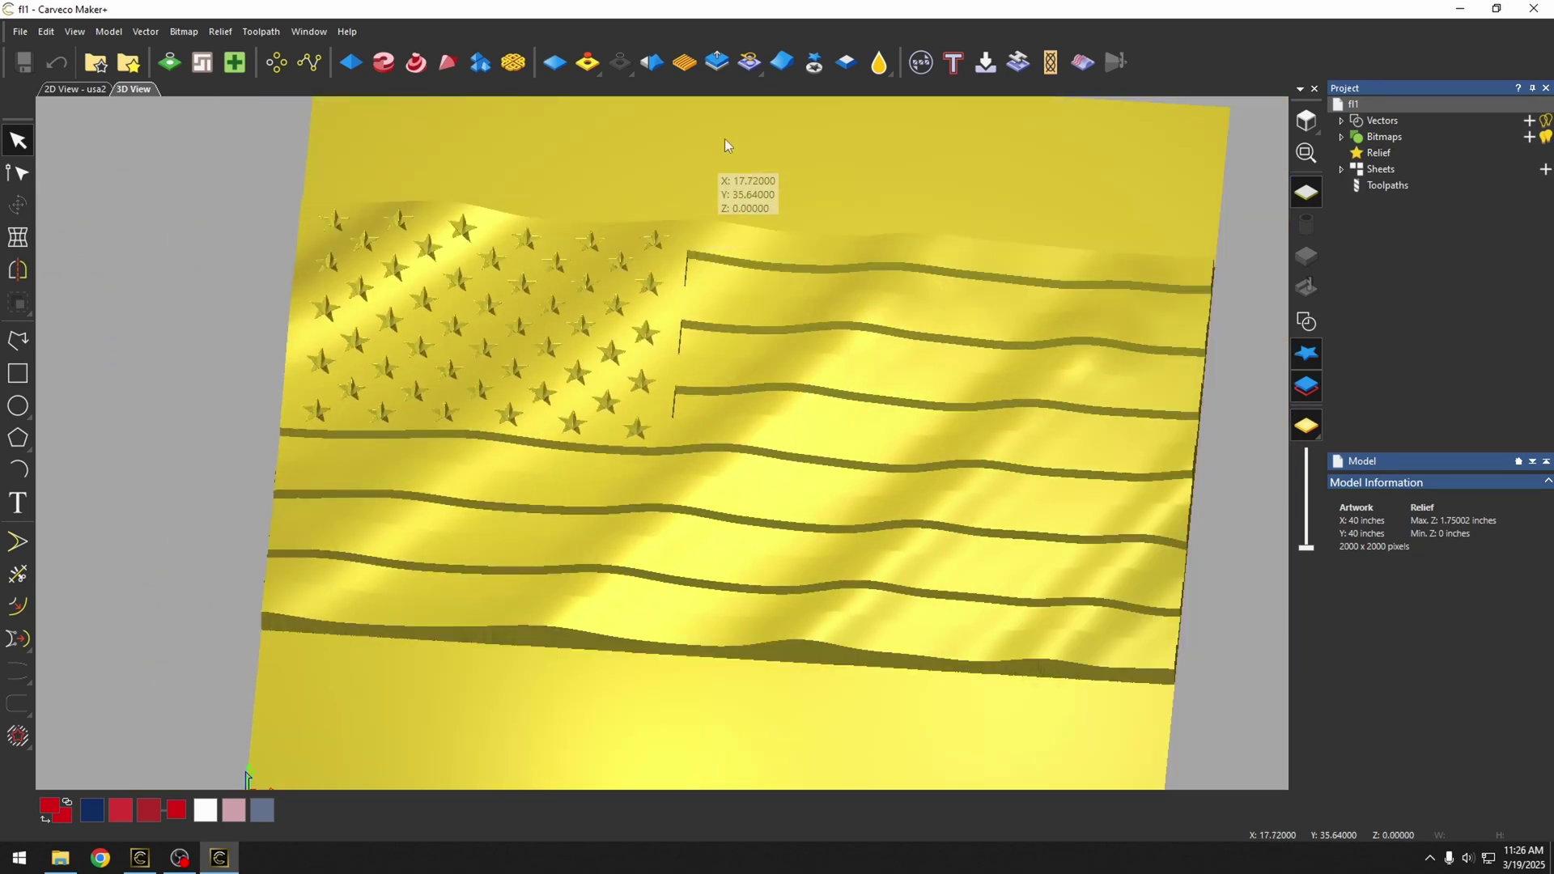
left_click(813, 65)
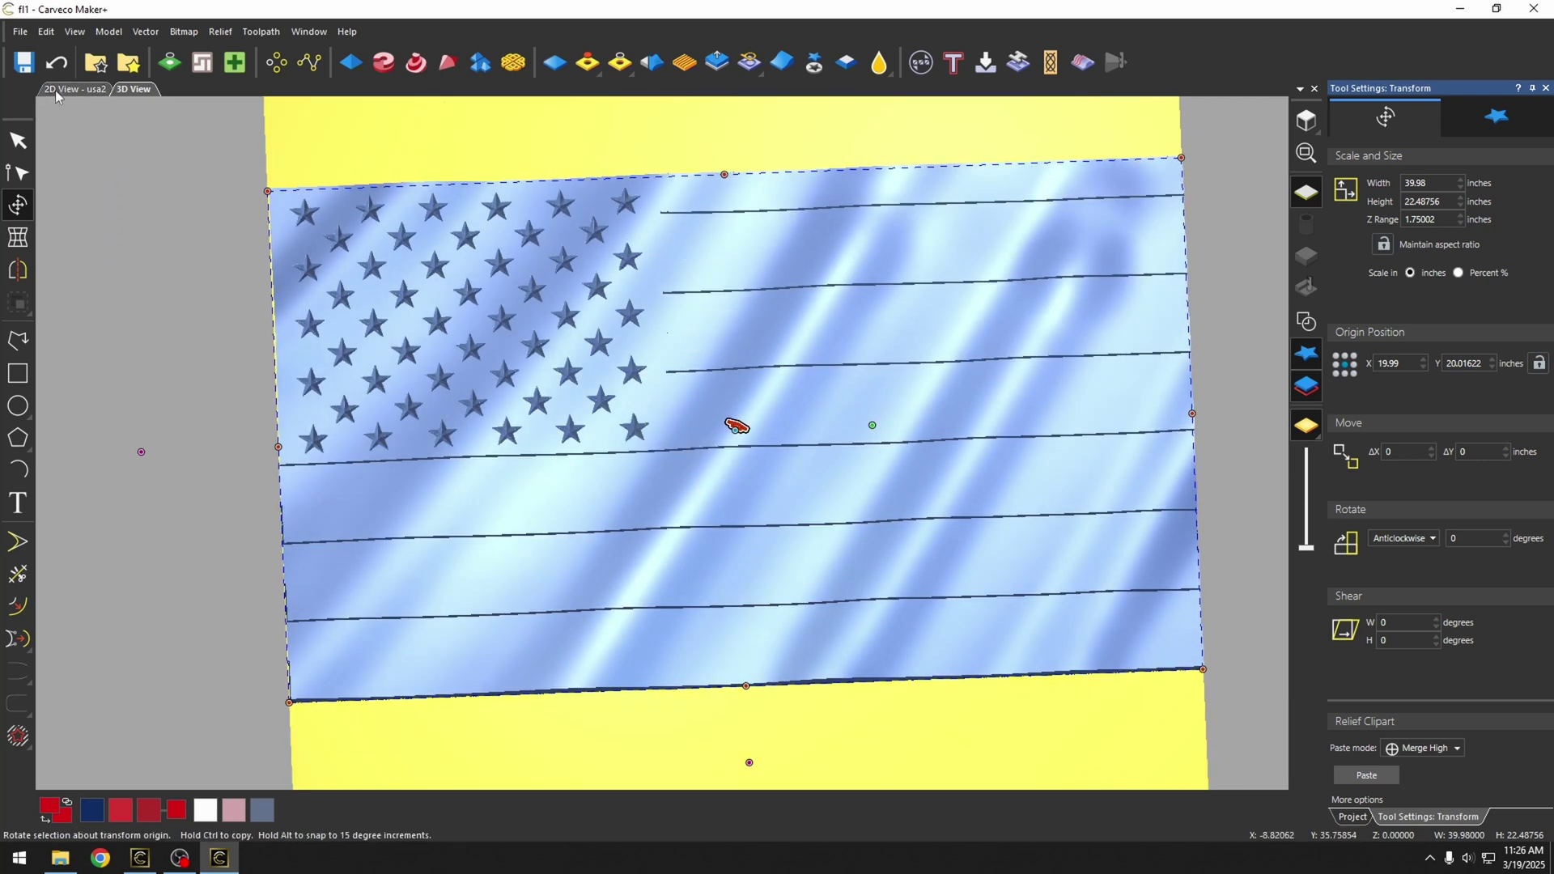
left_click(18, 237)
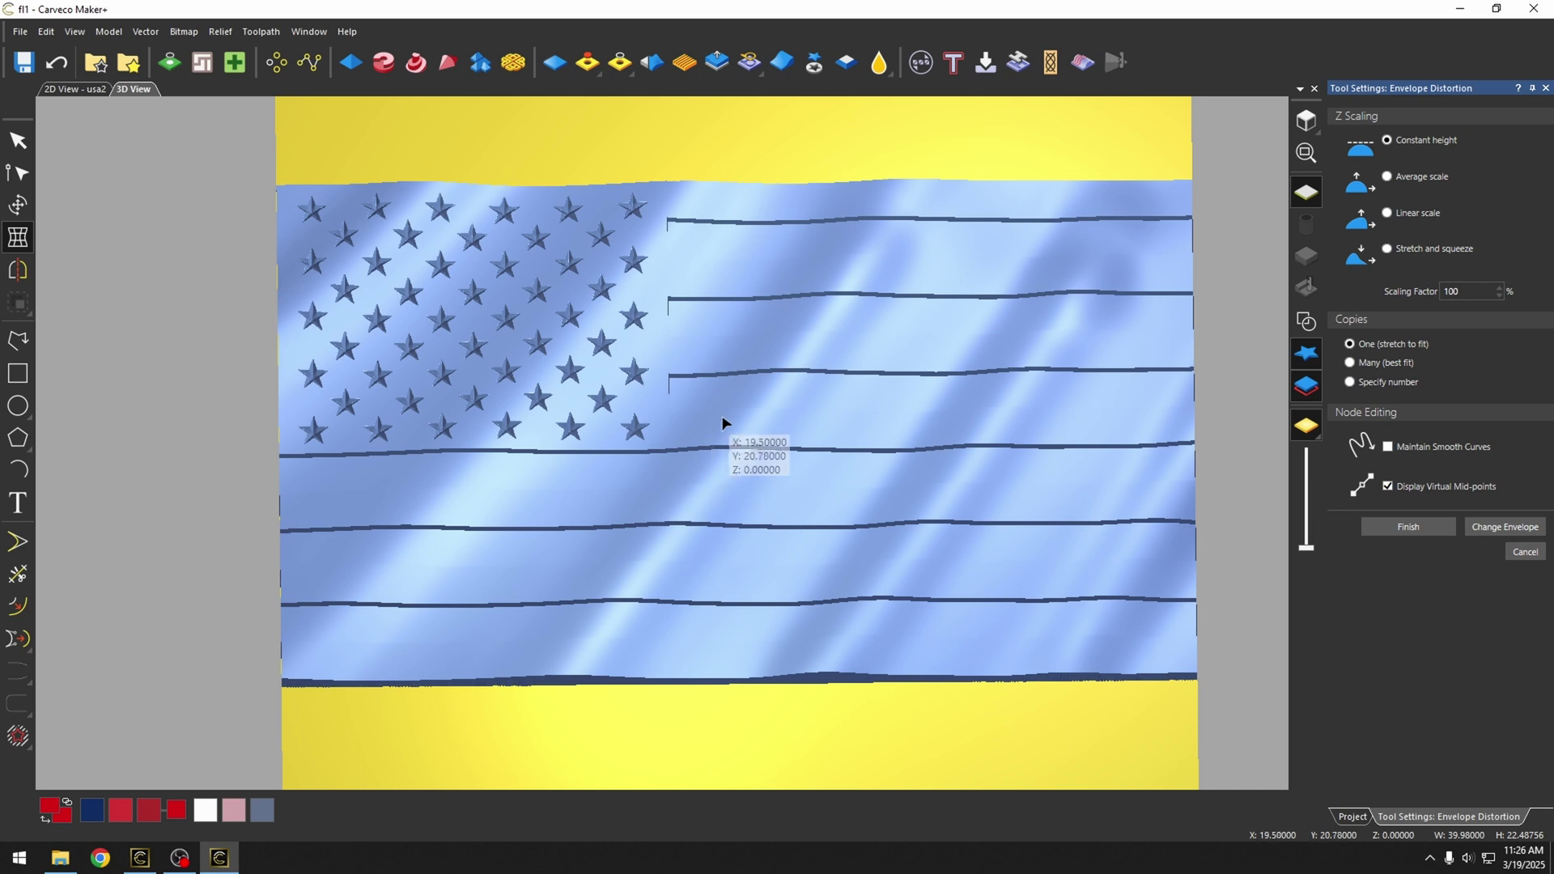
left_click(718, 527)
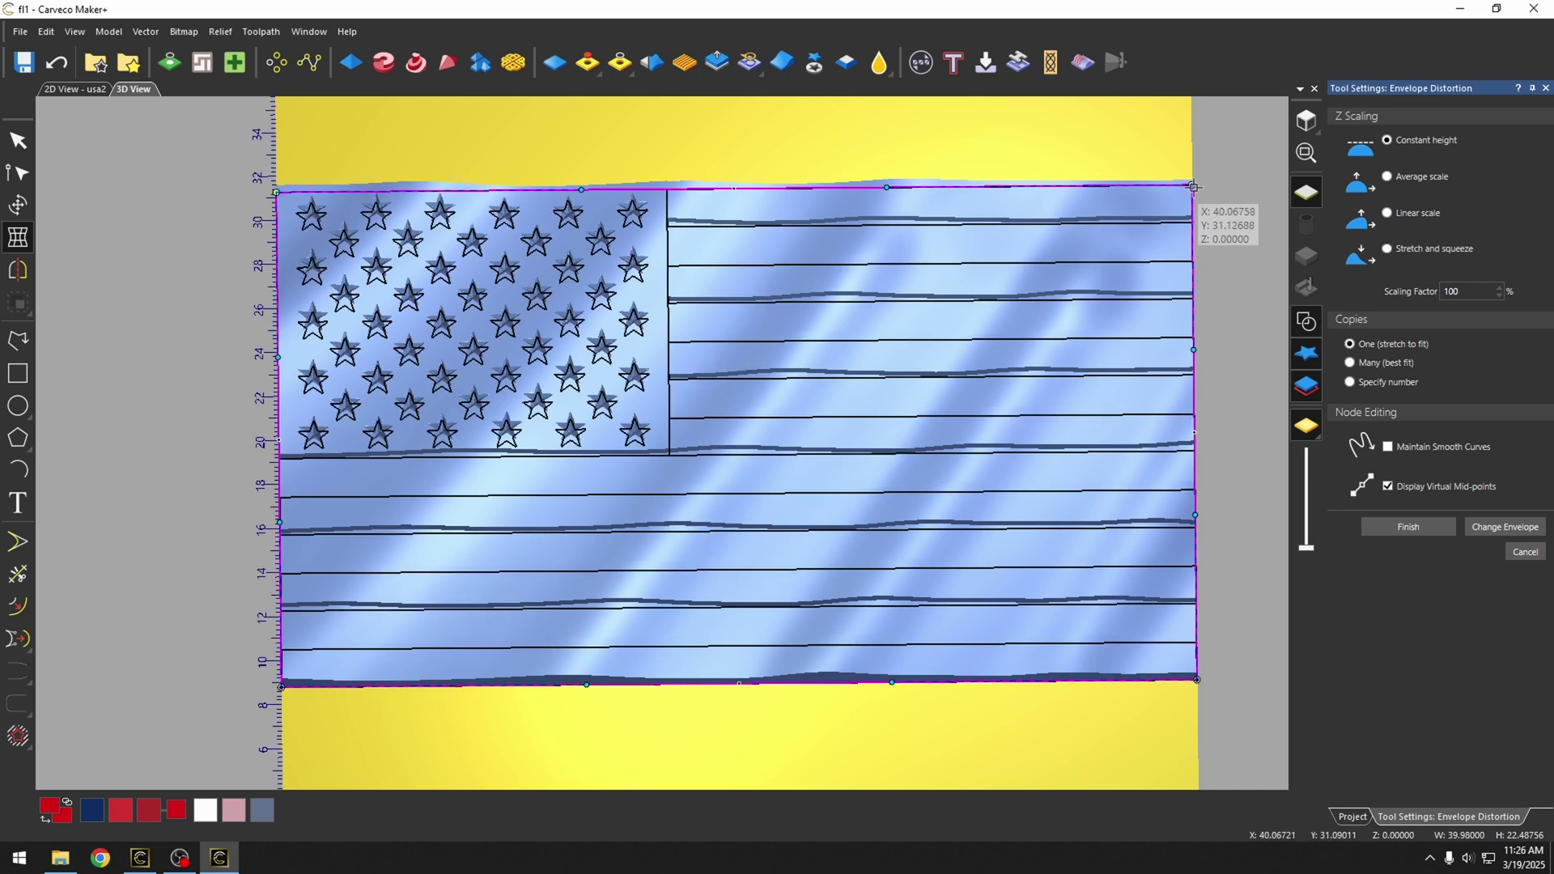
Pull all four corners of the flag relief's envelope inward and curve its upper and lower edges into a wave.
left_click_drag(1193, 185, 1106, 224)
left_click_drag(801, 225, 832, 271)
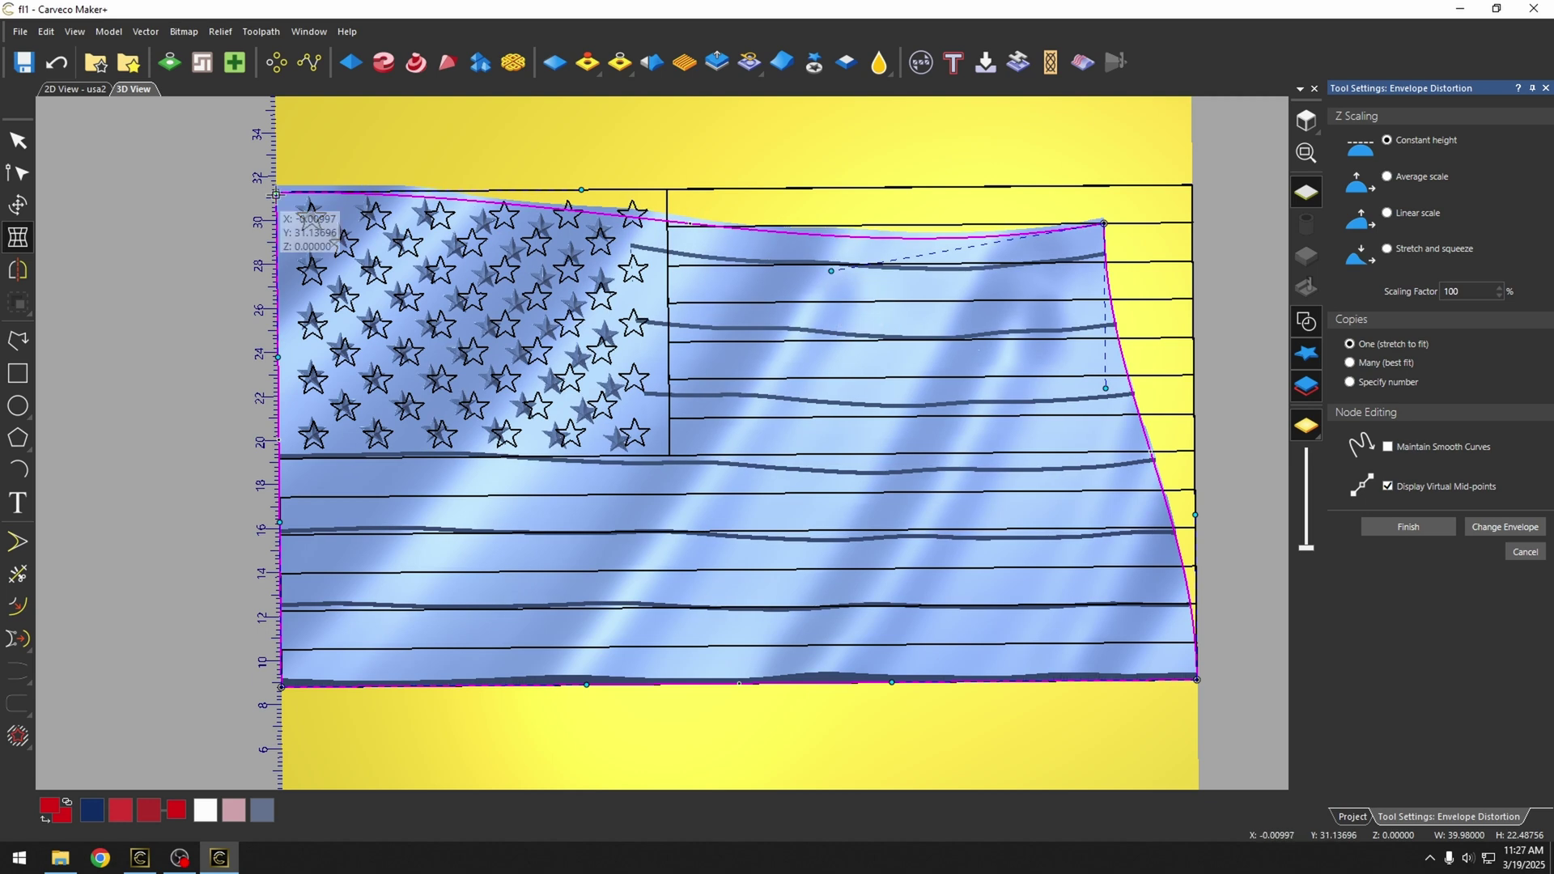
left_click_drag(277, 192, 362, 201)
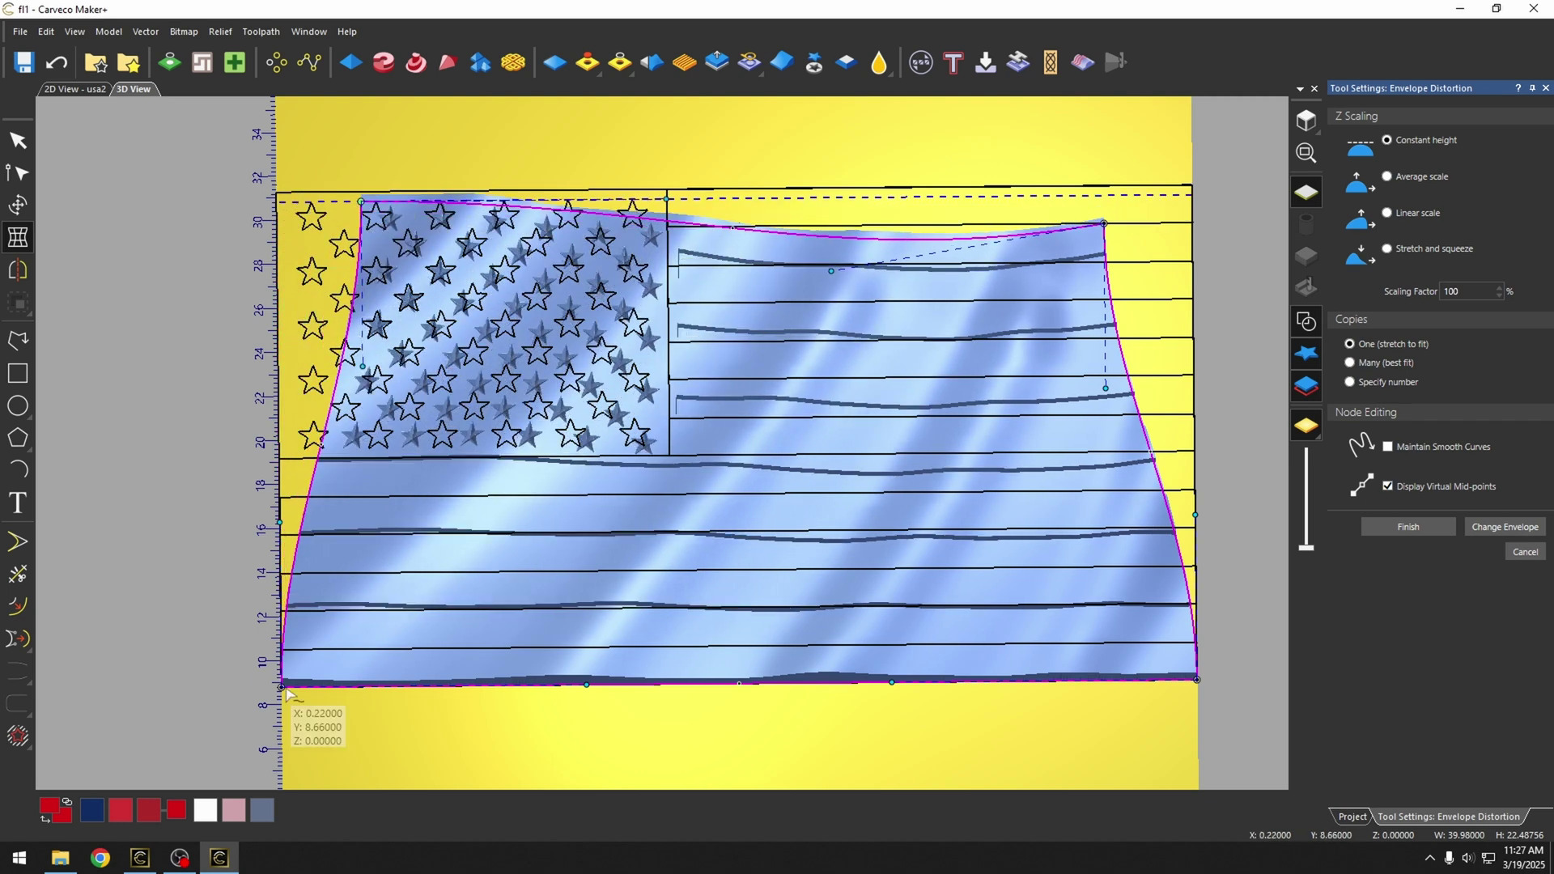
left_click_drag(279, 688, 339, 636)
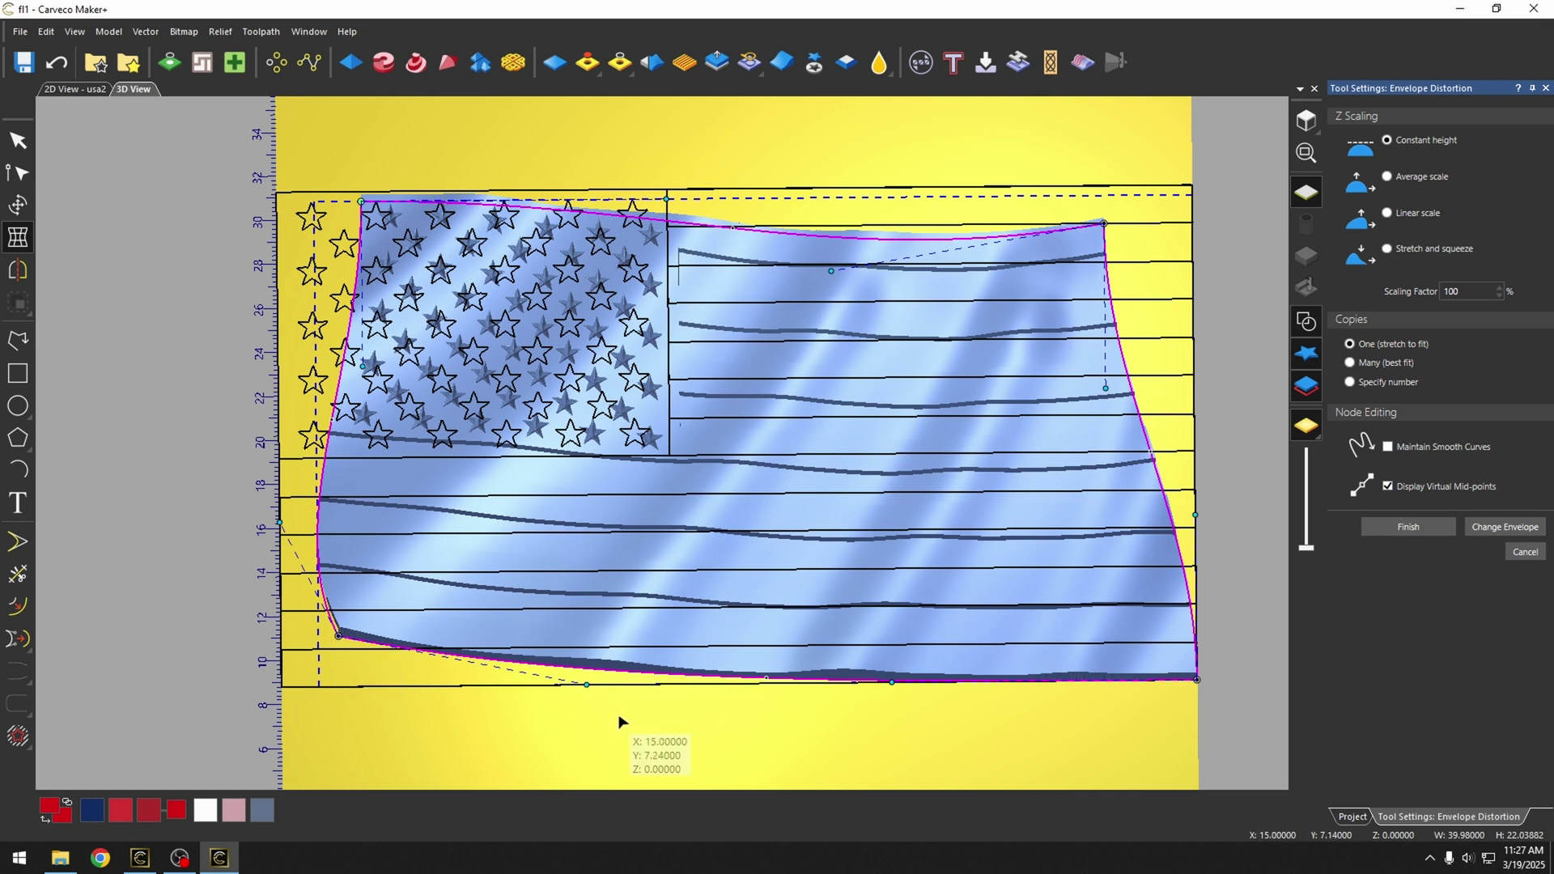
left_click_drag(587, 685, 648, 571)
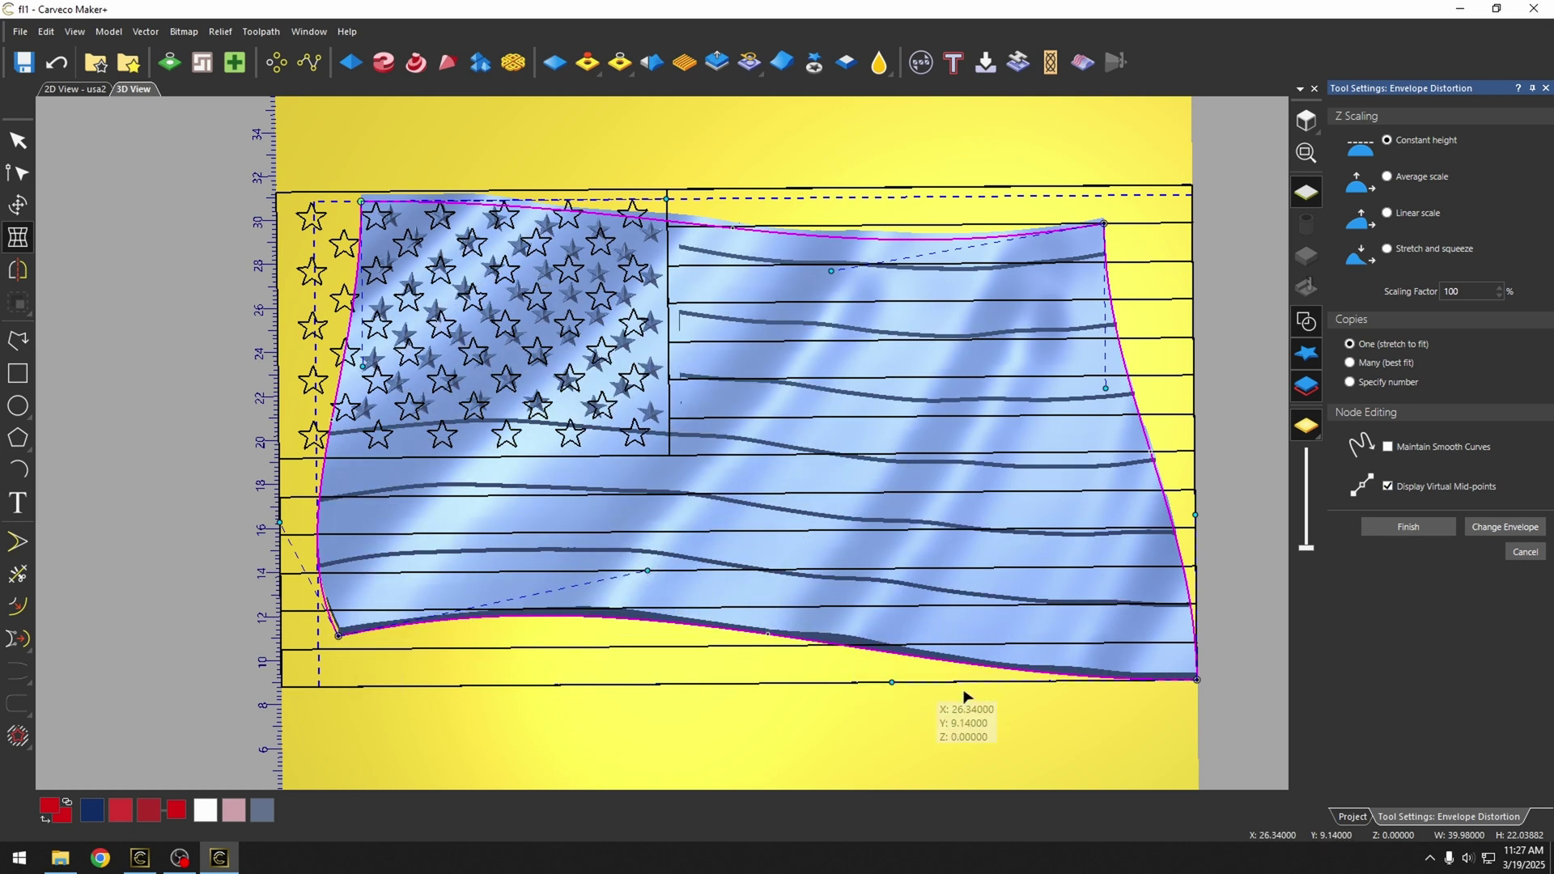
left_click_drag(1197, 680, 1041, 629)
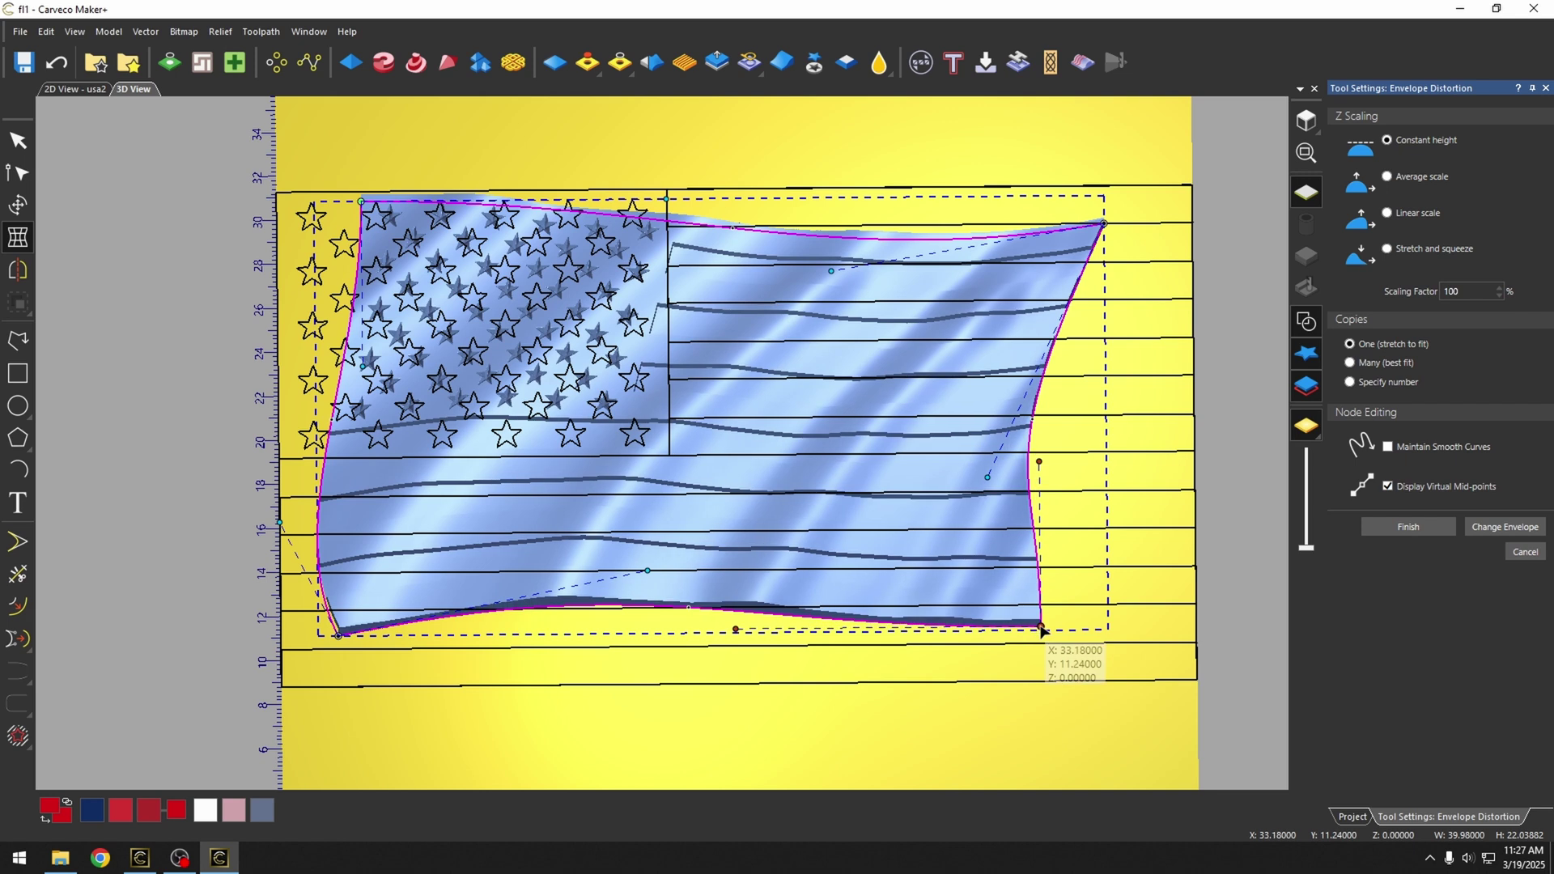
Finish the envelope distortion with the vectors hidden, and paste the relief clipart in Merge High mode.
scroll(972, 624, "down", 2)
left_click(1306, 322)
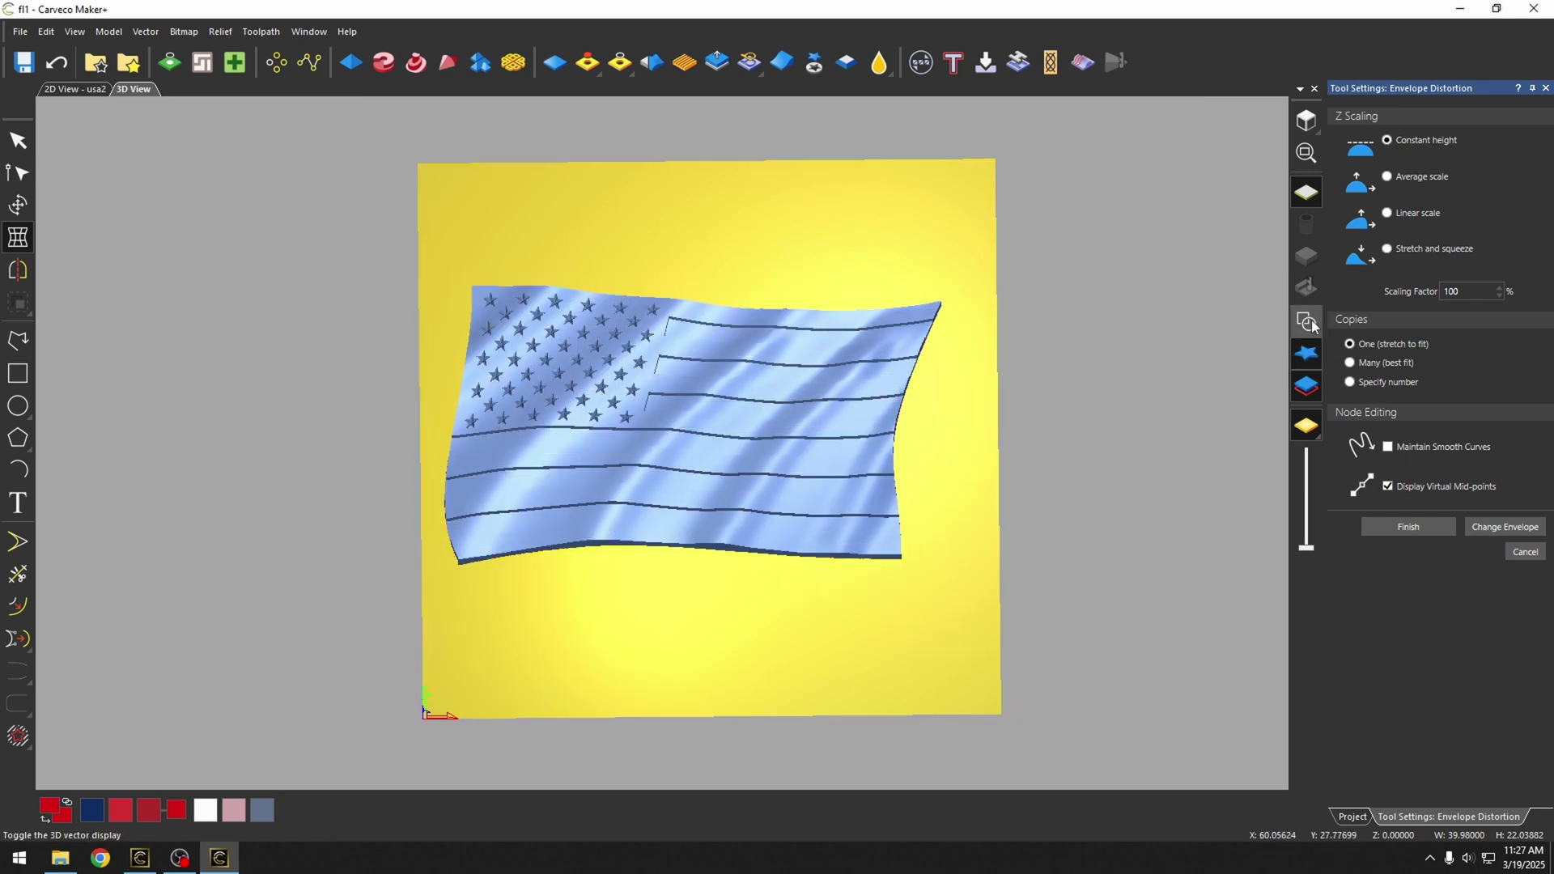
left_click(1380, 526)
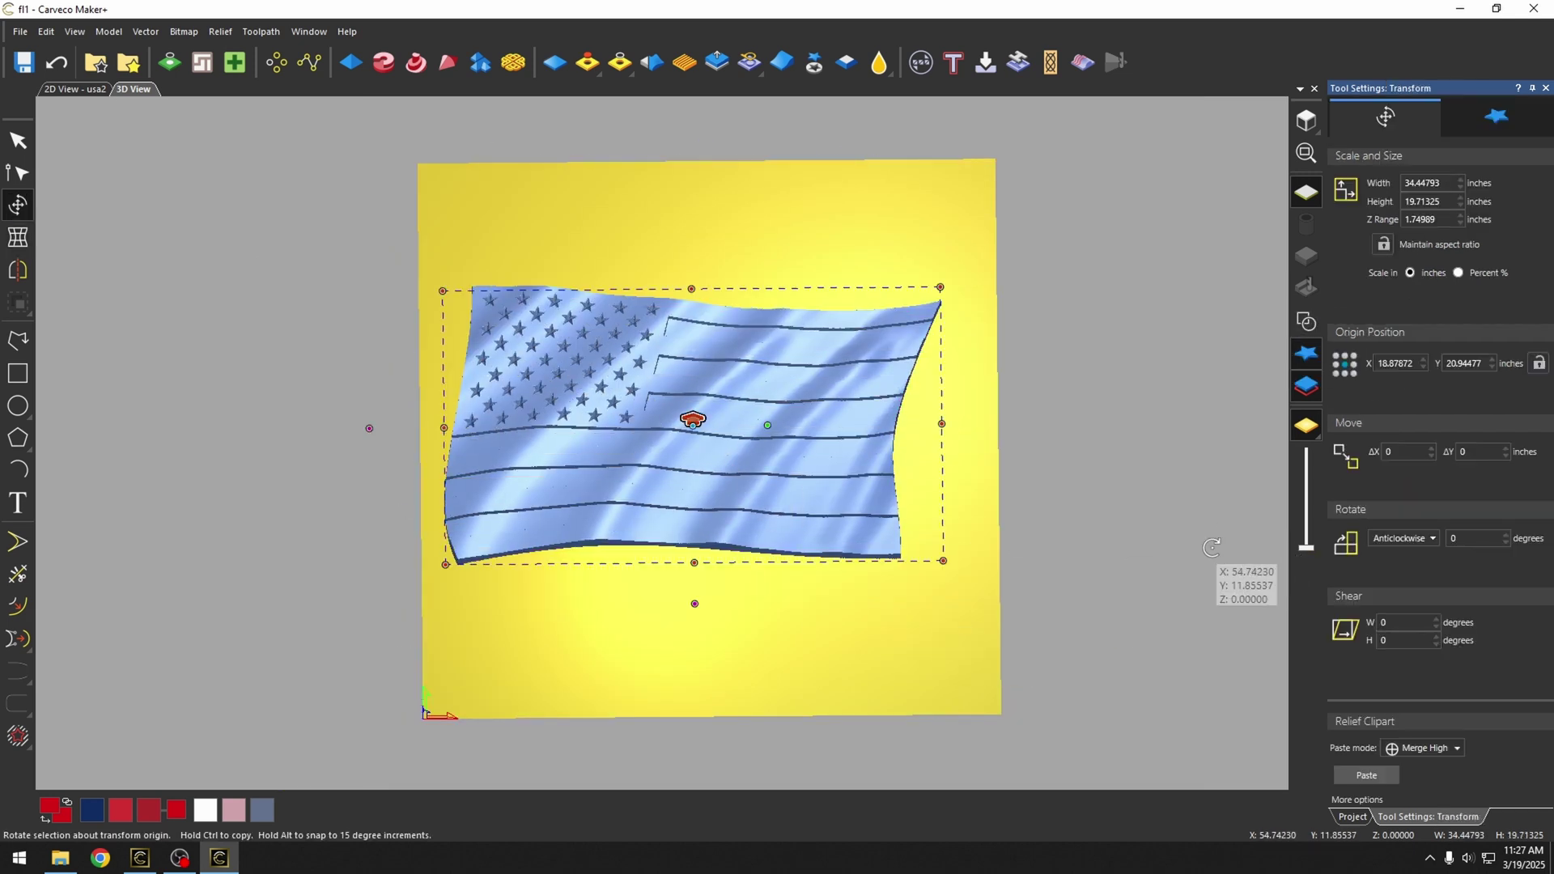
left_click(1383, 779)
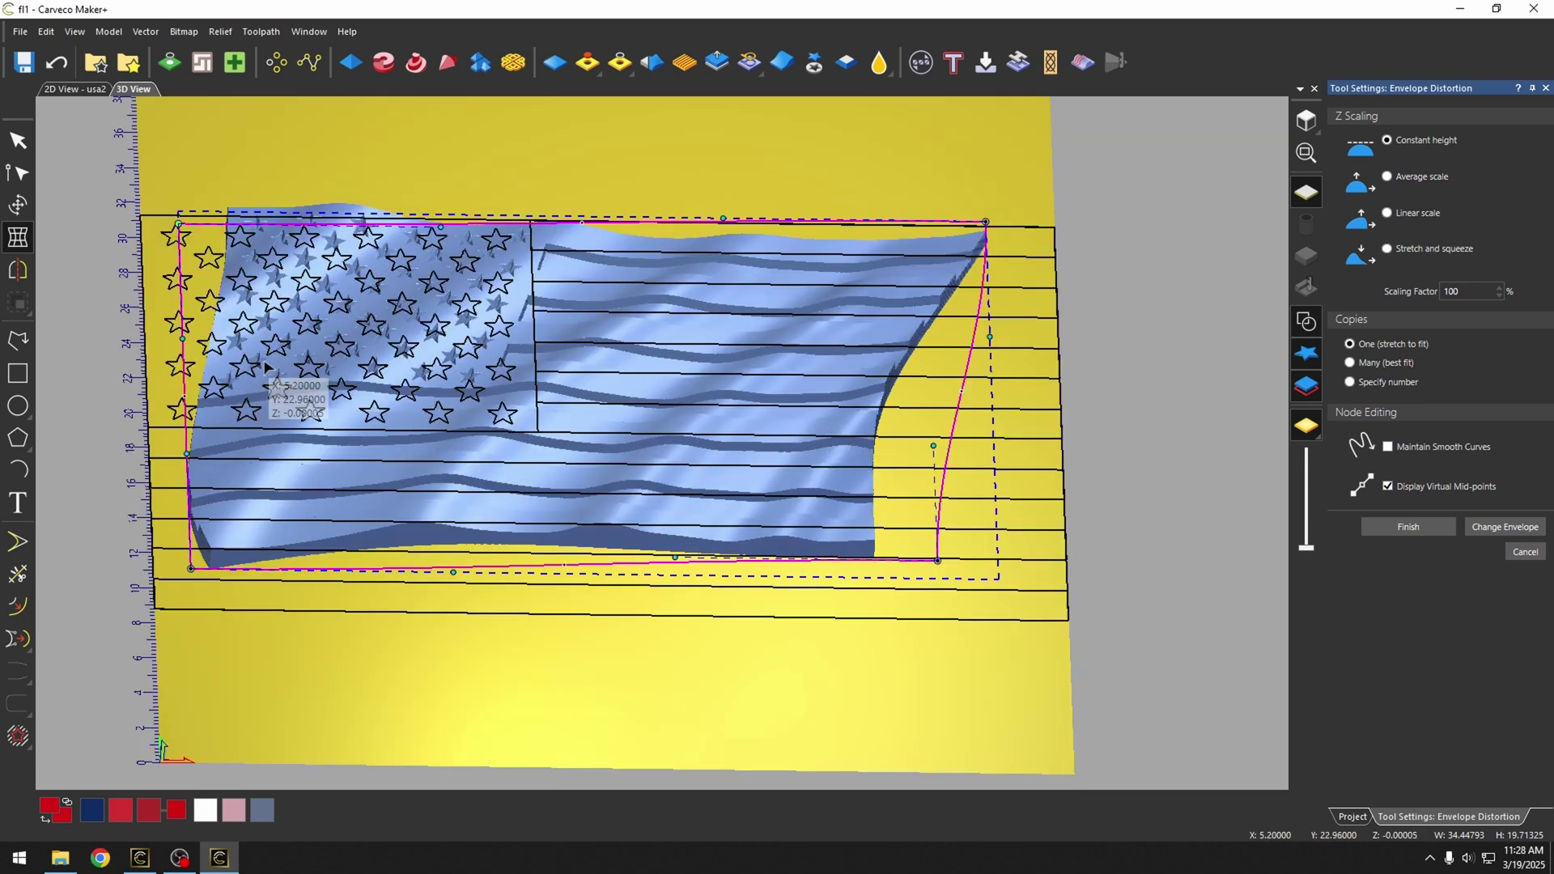
Compare the distorted relief's surface up close under the Constant height and Average scale Z scaling options.
left_click_drag(677, 382, 607, 652)
scroll(635, 478, "up", 5)
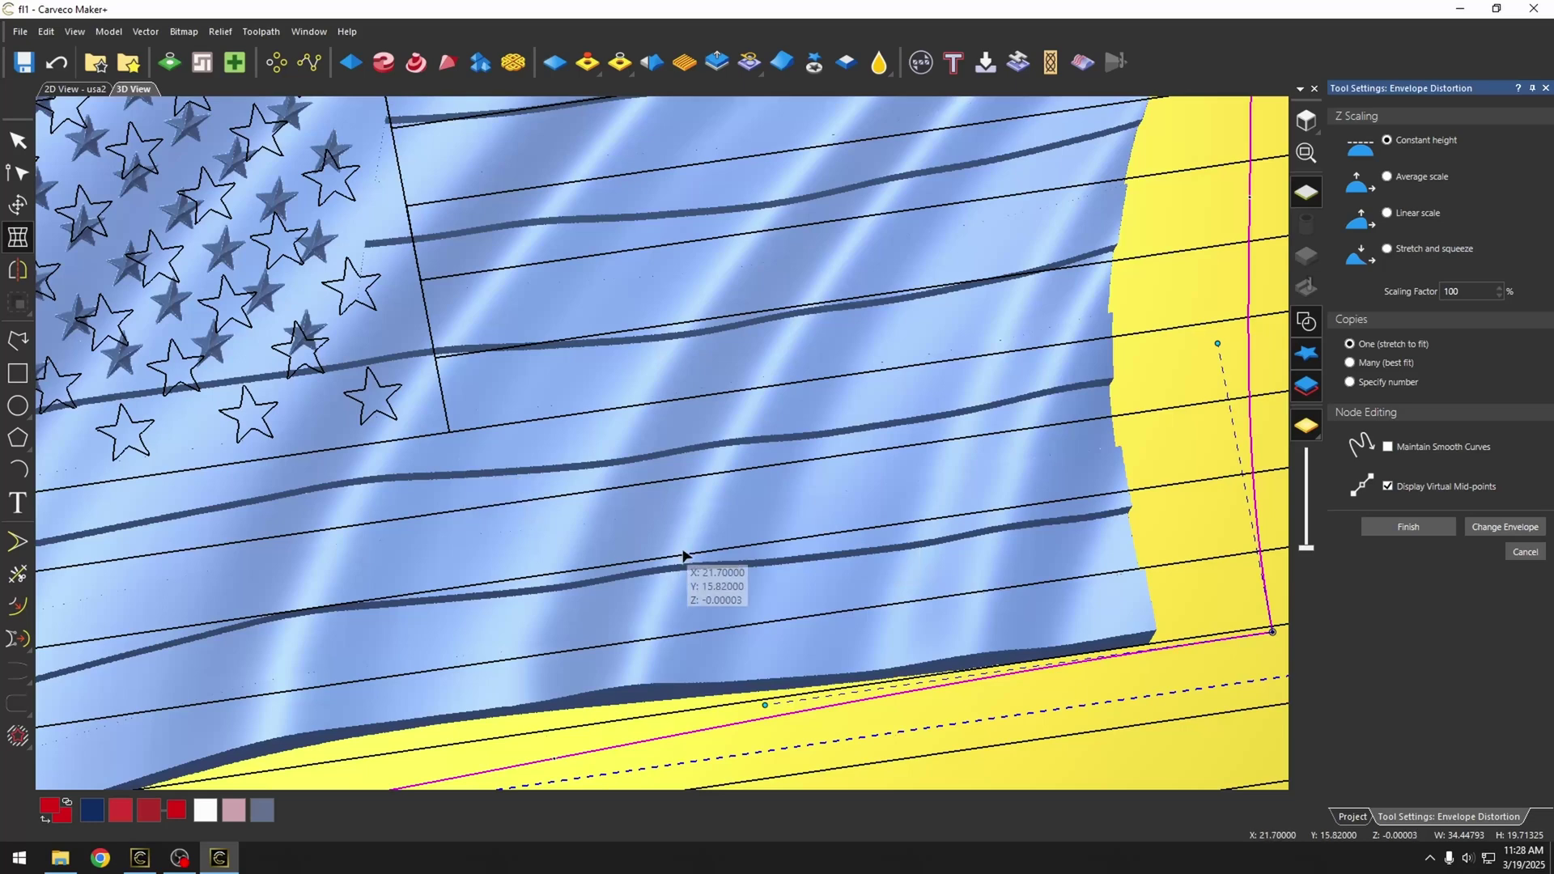
left_click_drag(682, 556, 630, 476)
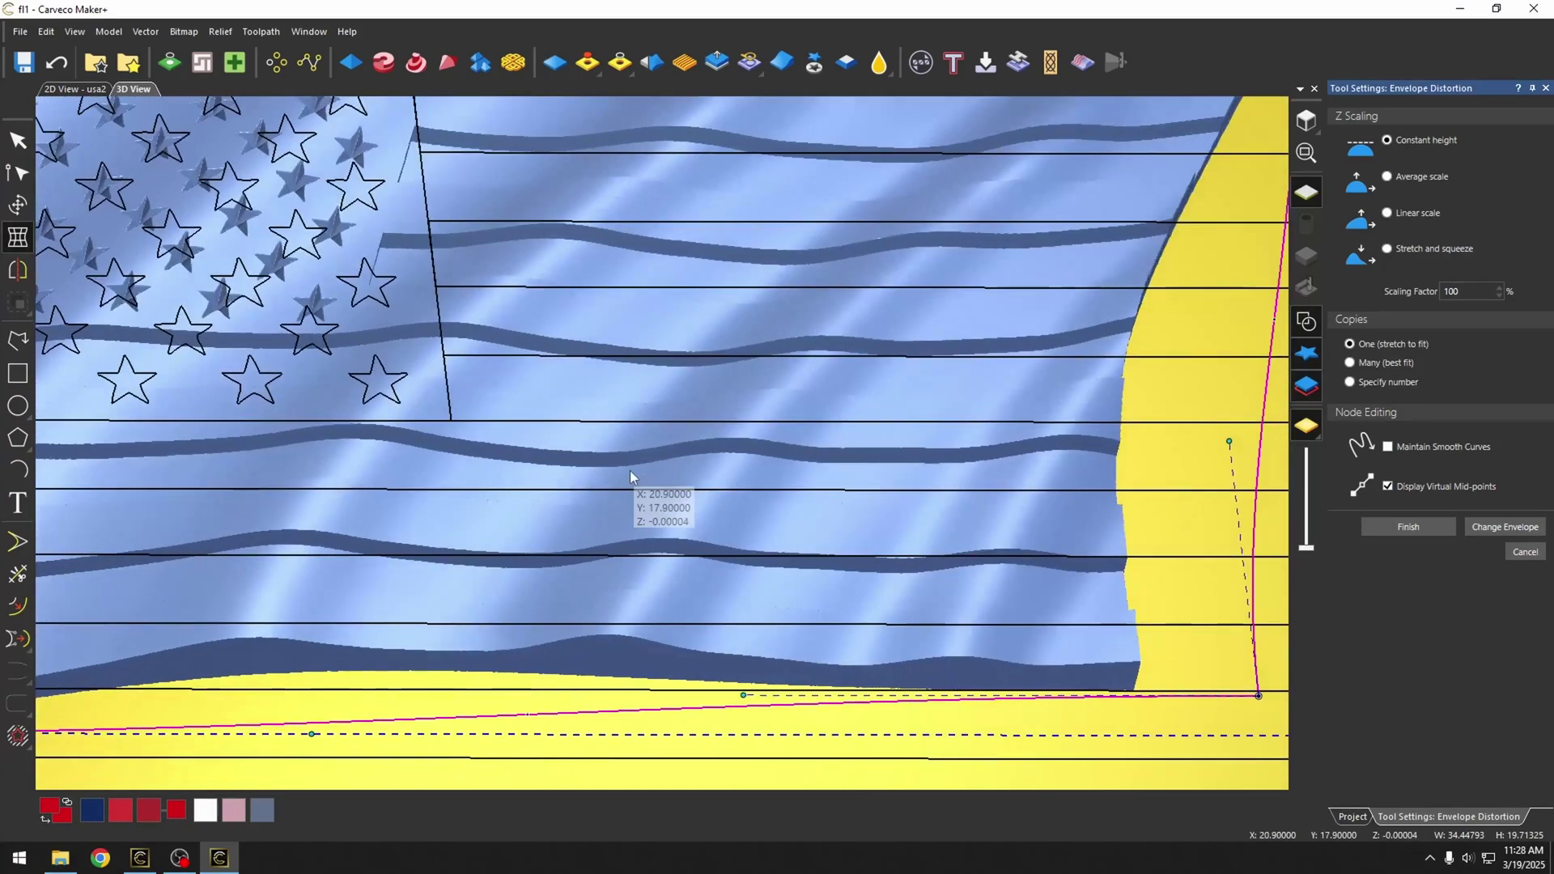
scroll(630, 476, "down", 5)
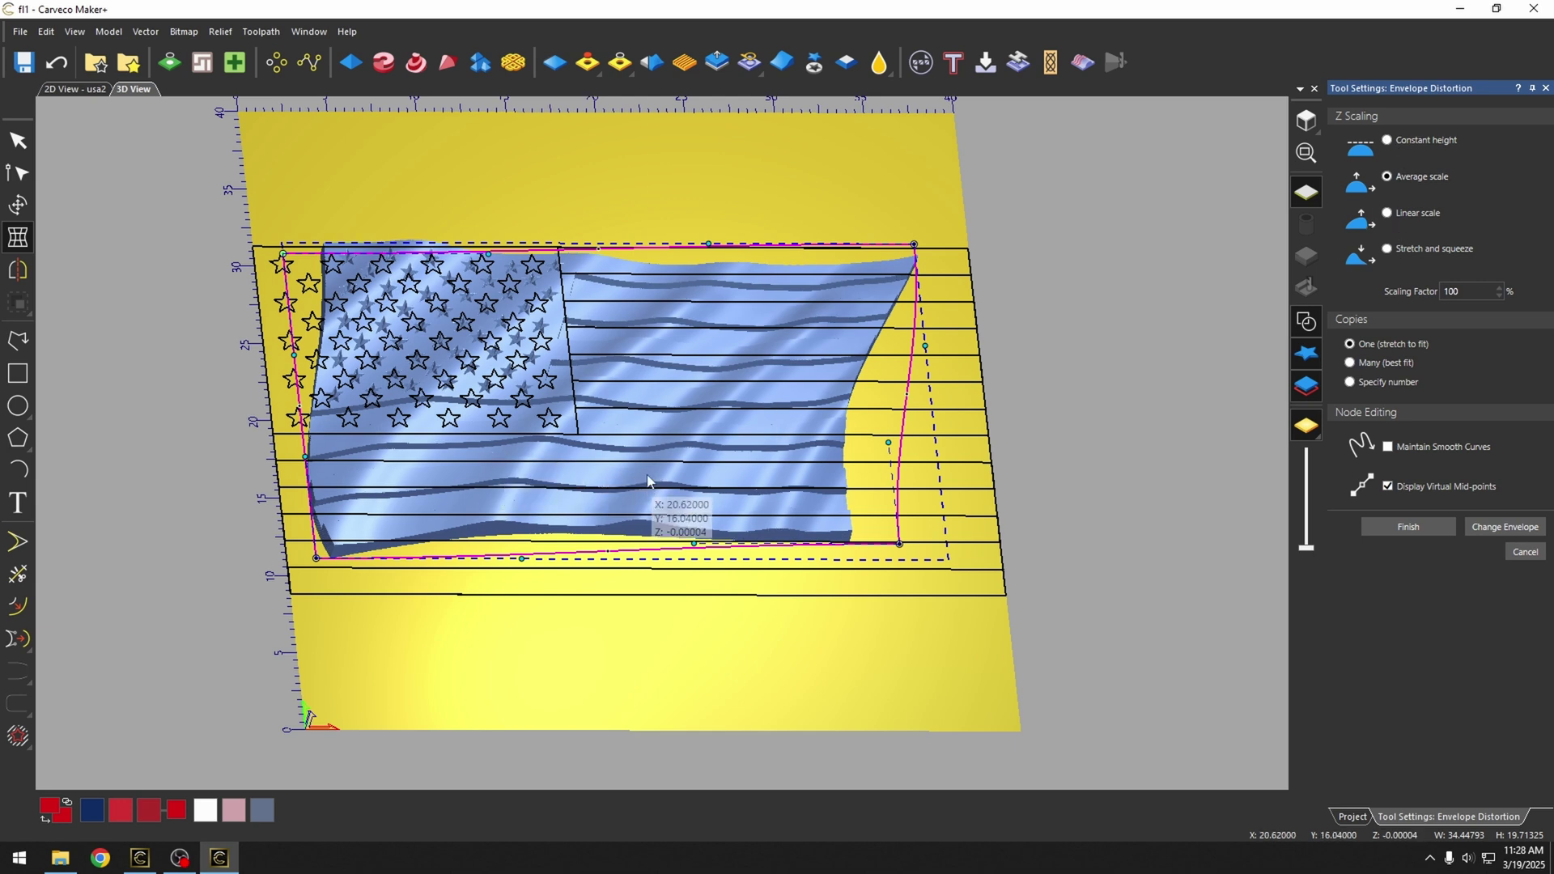
left_click_drag(655, 478, 599, 510)
scroll(599, 510, "up", 4)
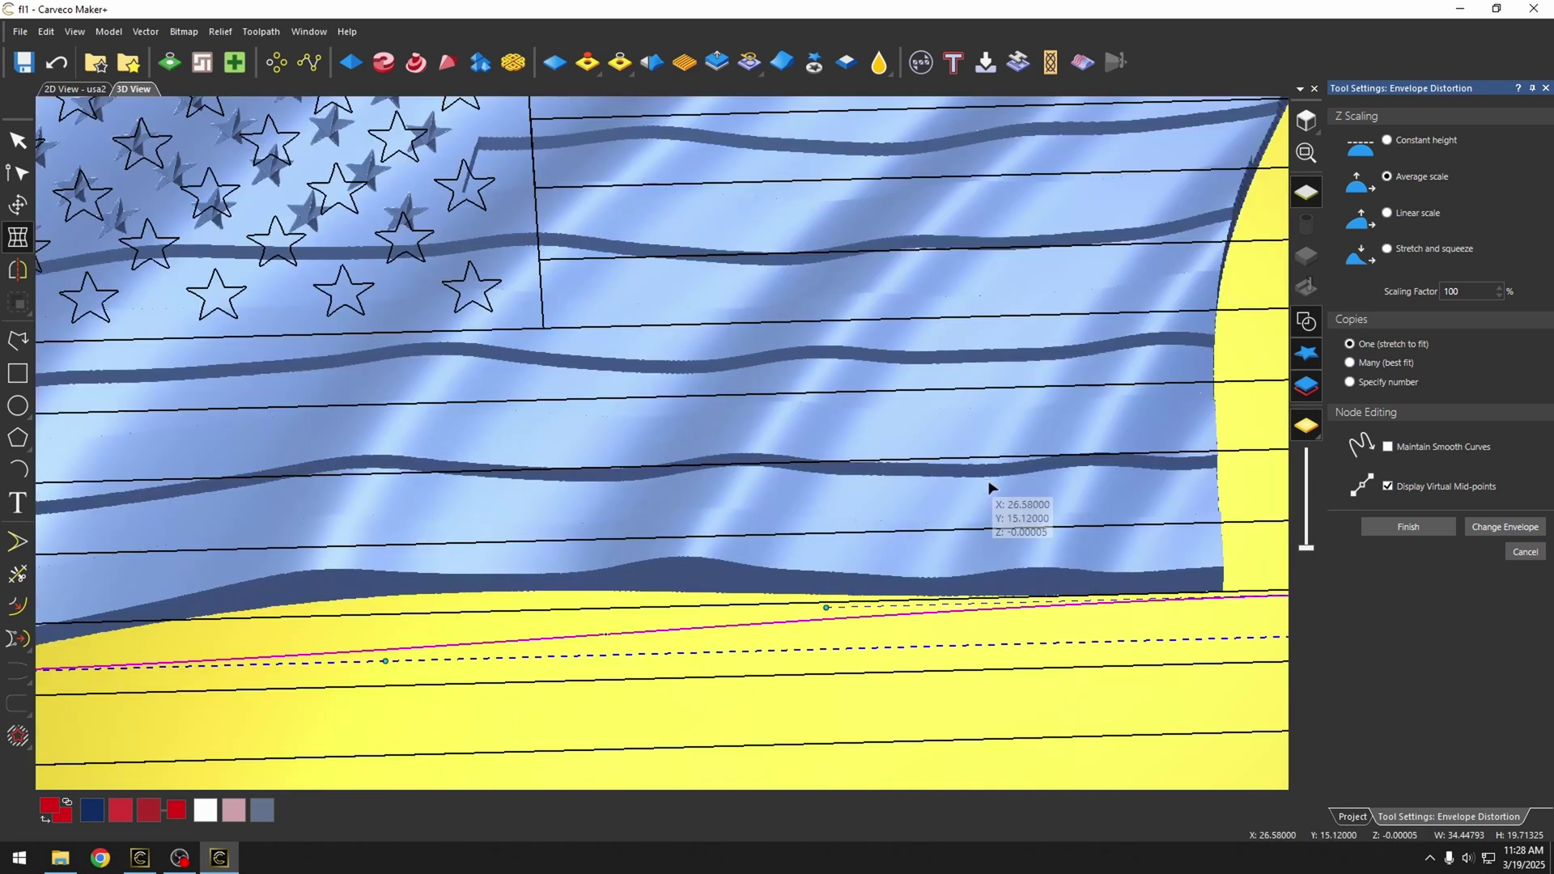
Switch the Z Scaling to Stretch and squeeze and inspect the flag relief's height profile from the side.
scroll(991, 488, "down", 3)
left_click_drag(1007, 519, 1044, 530)
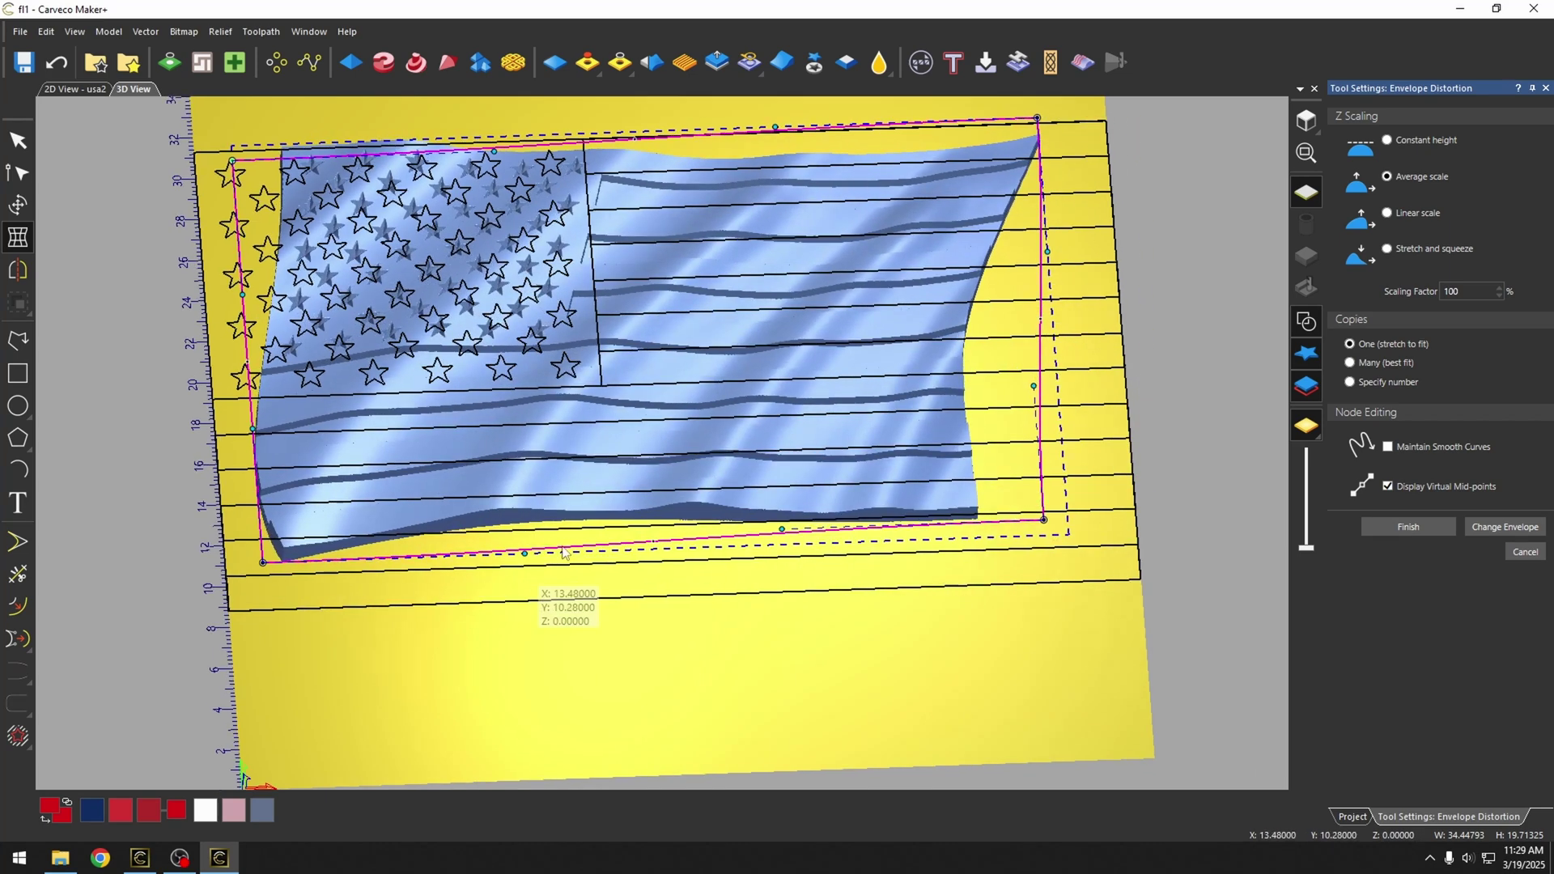
left_click_drag(551, 518, 551, 268)
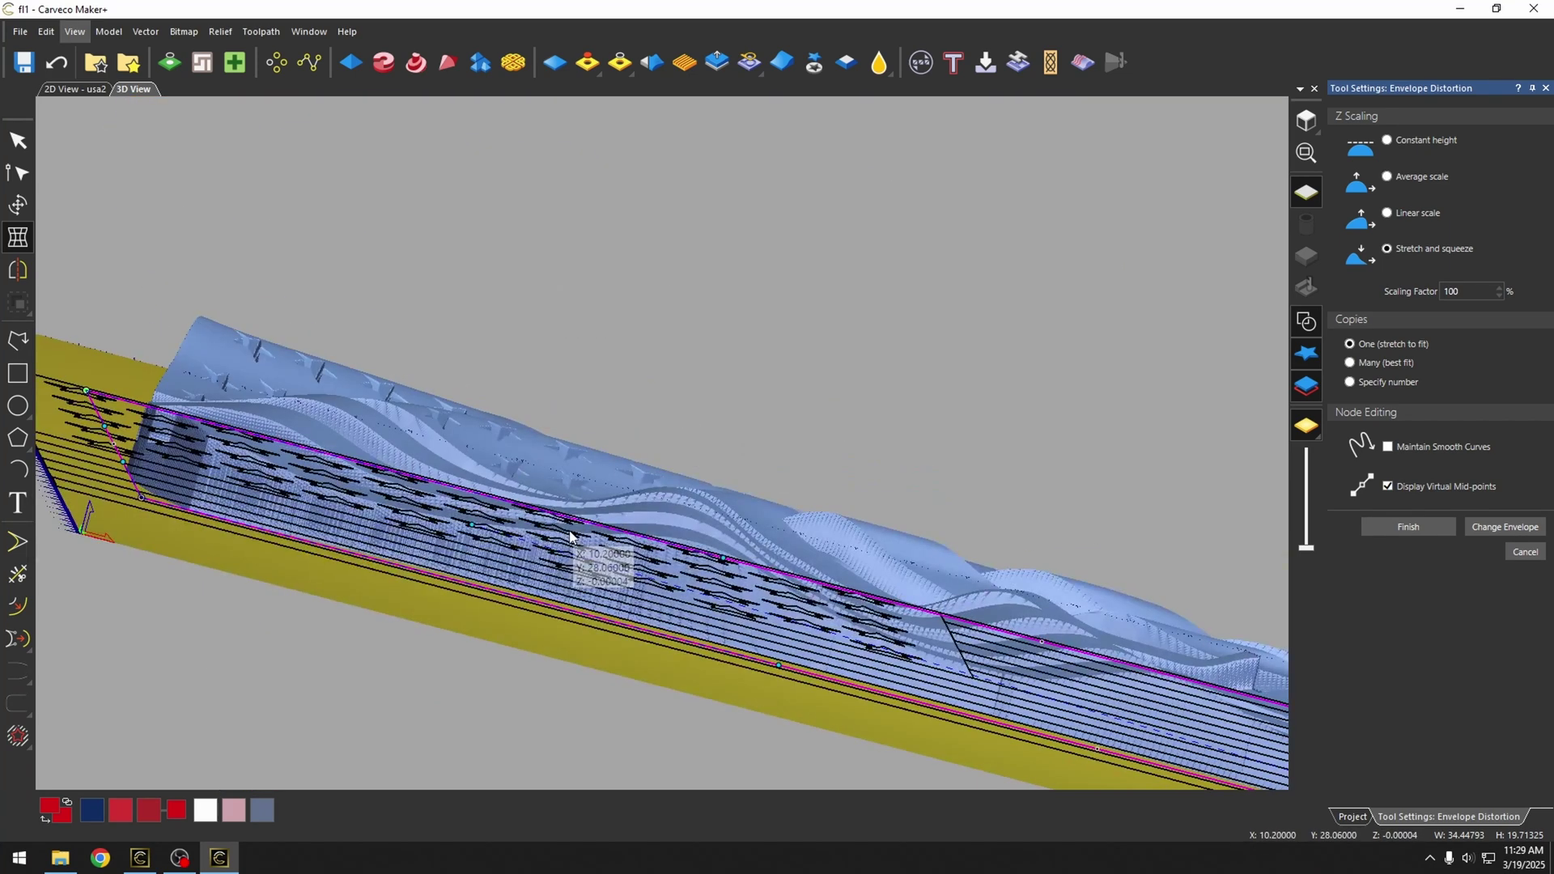
left_click_drag(569, 518, 282, 512)
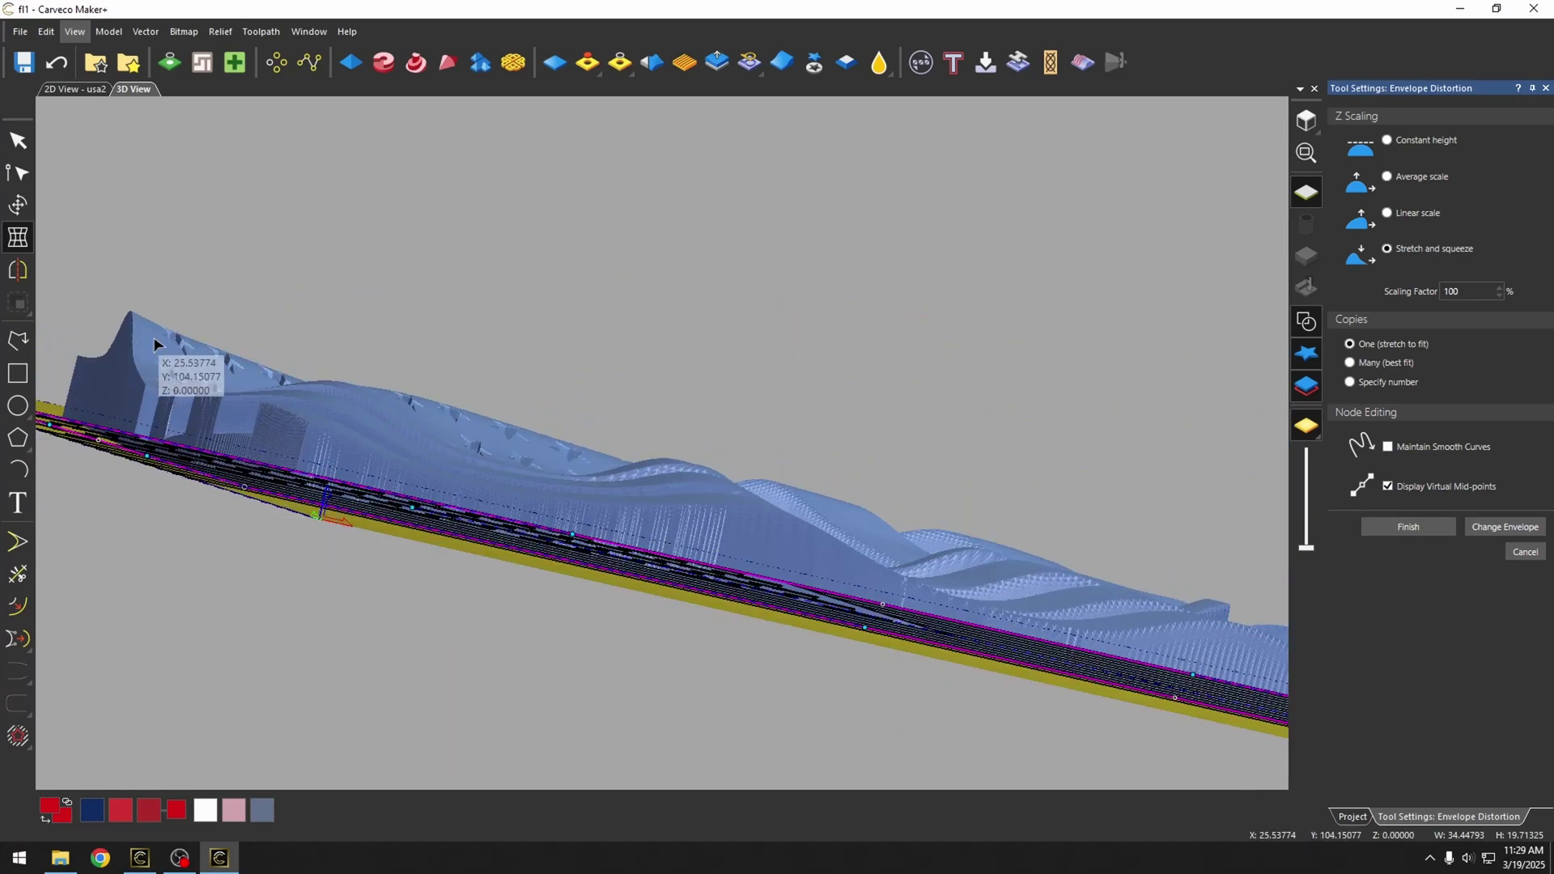
Reshape the right edge of the flag's envelope, first bowing it deep inward and finally bulging it outward beyond the corners.
left_click_drag(130, 333, 563, 777)
scroll(562, 777, "up", 5)
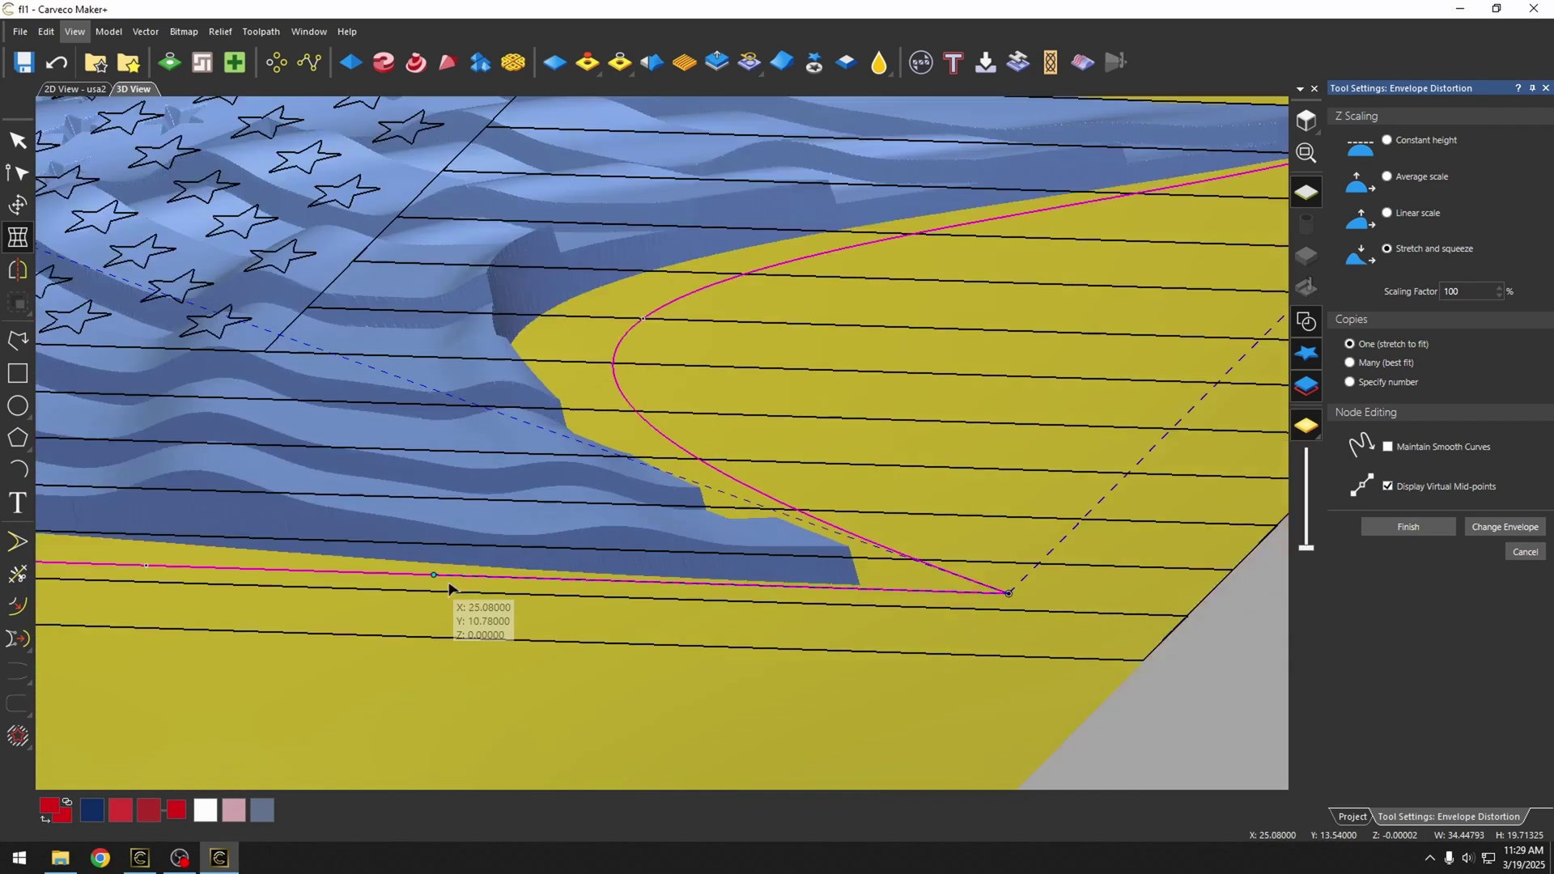
left_click_drag(450, 589, 507, 430)
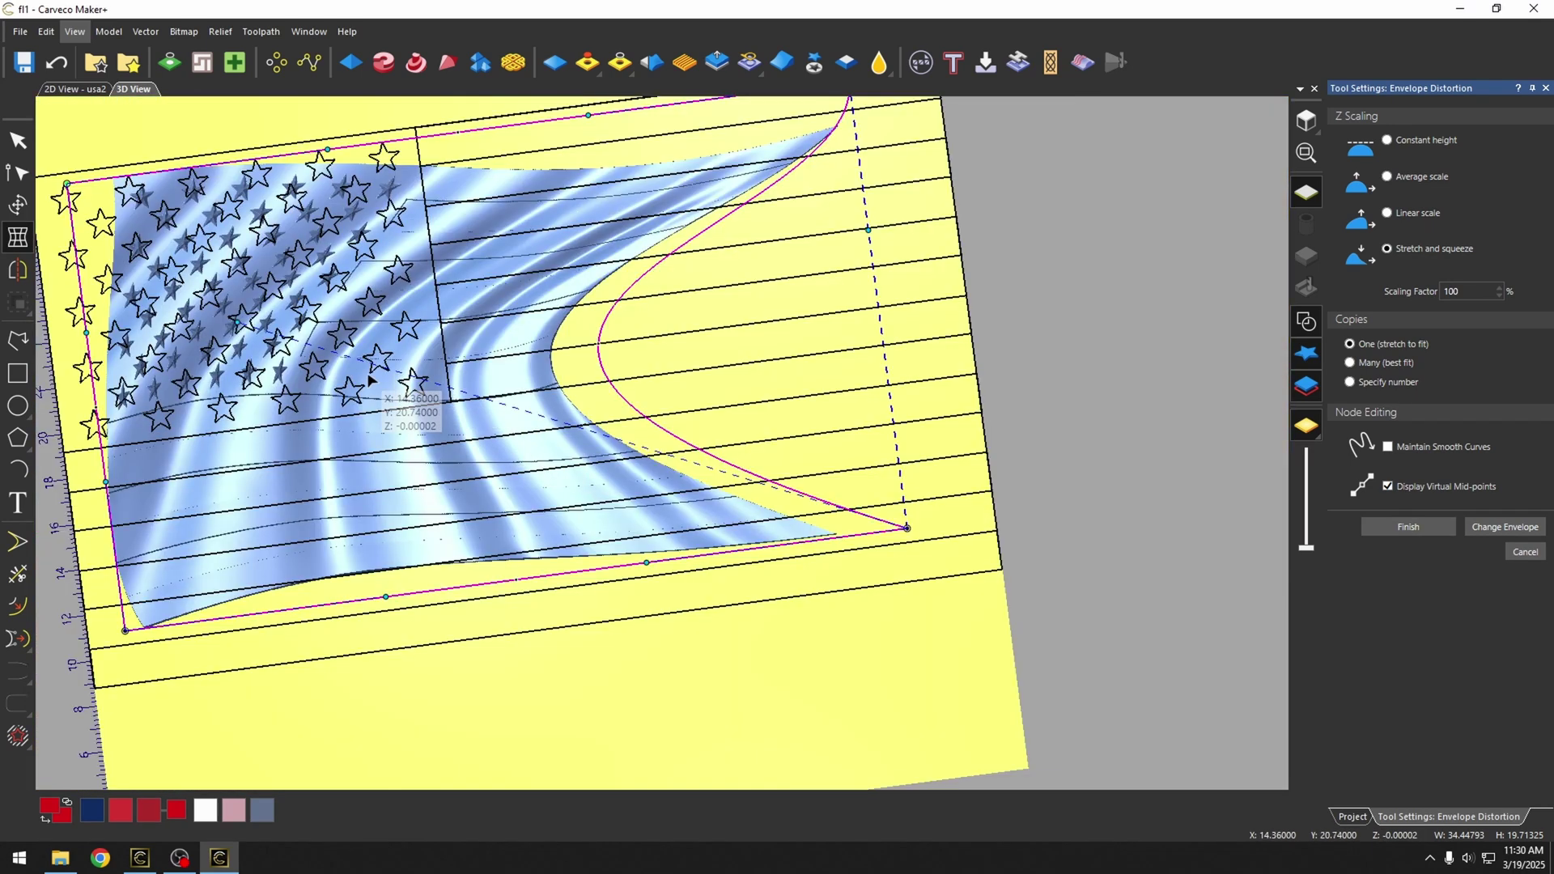
left_click_drag(234, 322, 1050, 236)
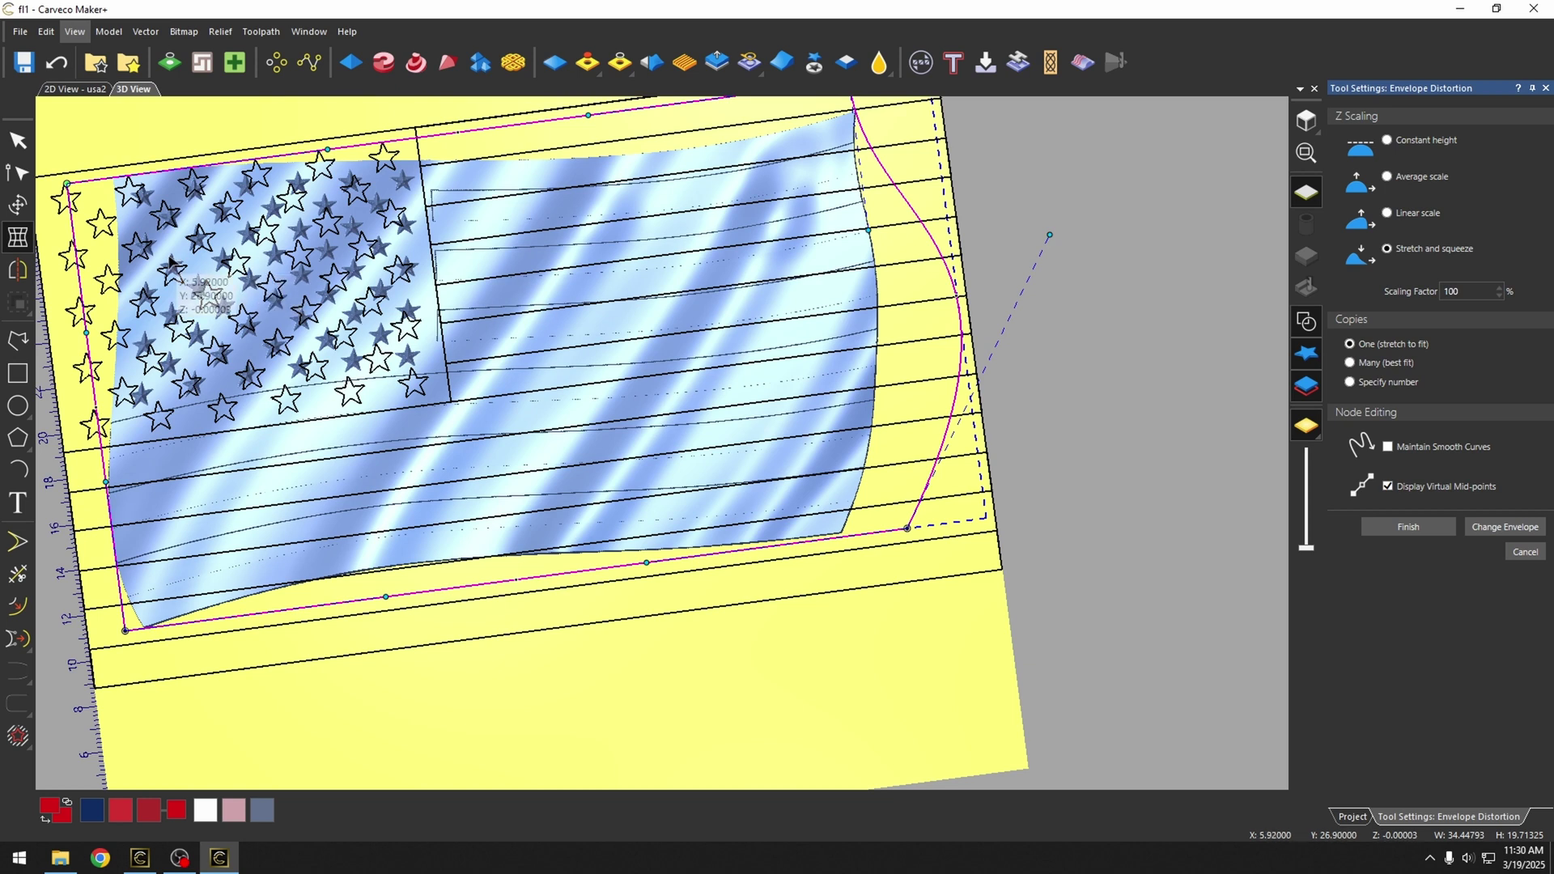
Stretch the envelope's corners out toward the corners of the artwork and curve its upper and lower edges into waves.
scroll(173, 260, "down", 3)
left_click_drag(267, 287, 446, 354)
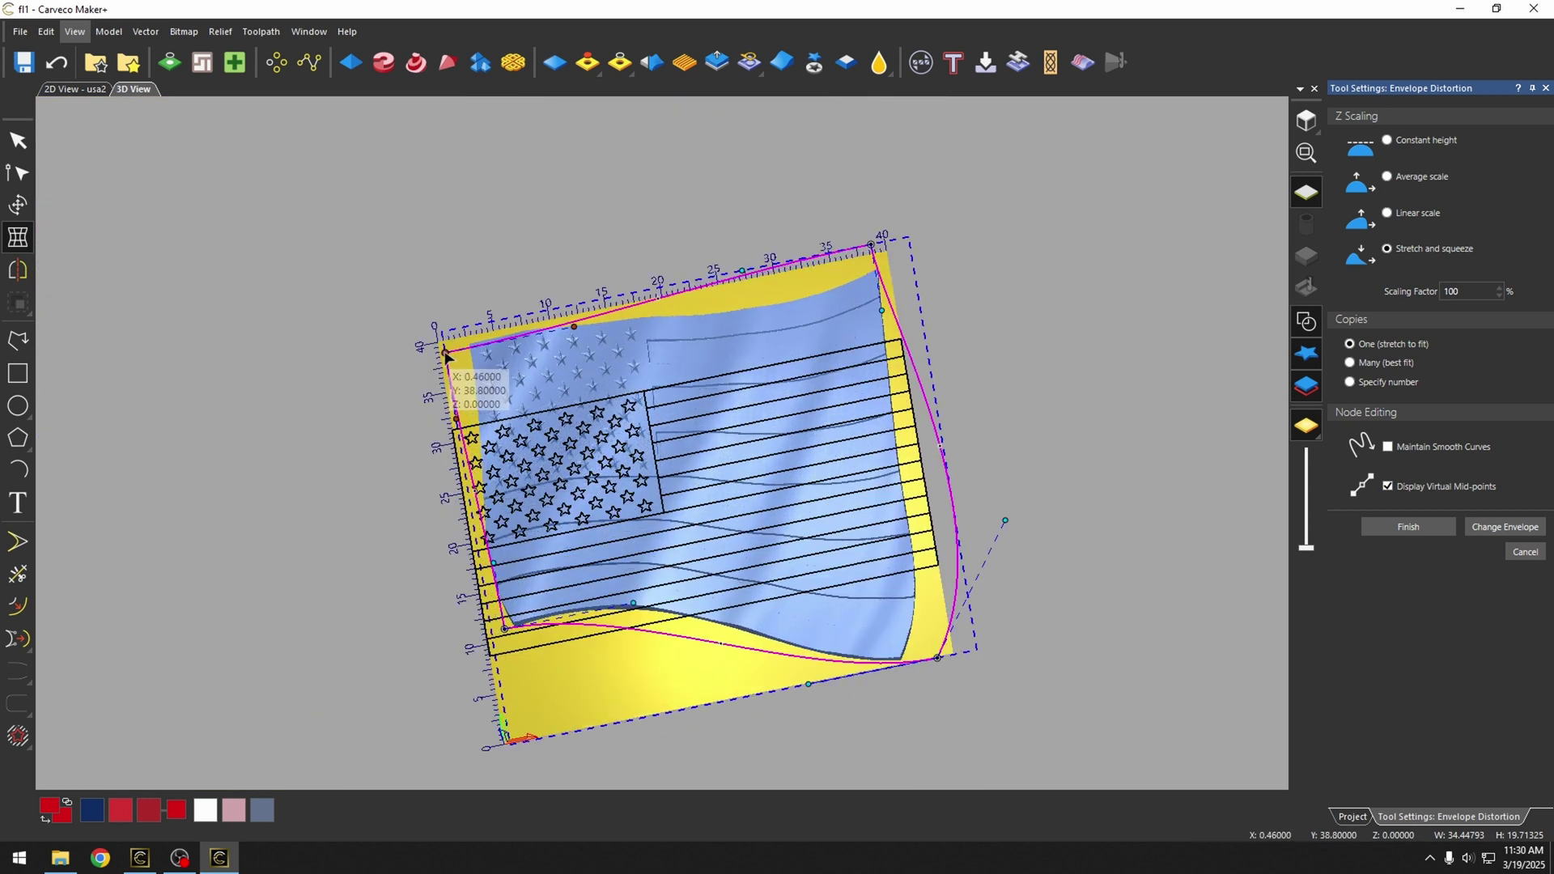
left_click_drag(503, 627, 573, 581)
left_click_drag(780, 496, 754, 550)
Accept the reshaped envelope distortion and paste the enlarged flag clipart onto the relief in Merge High mode.
scroll(607, 557, "down", 5)
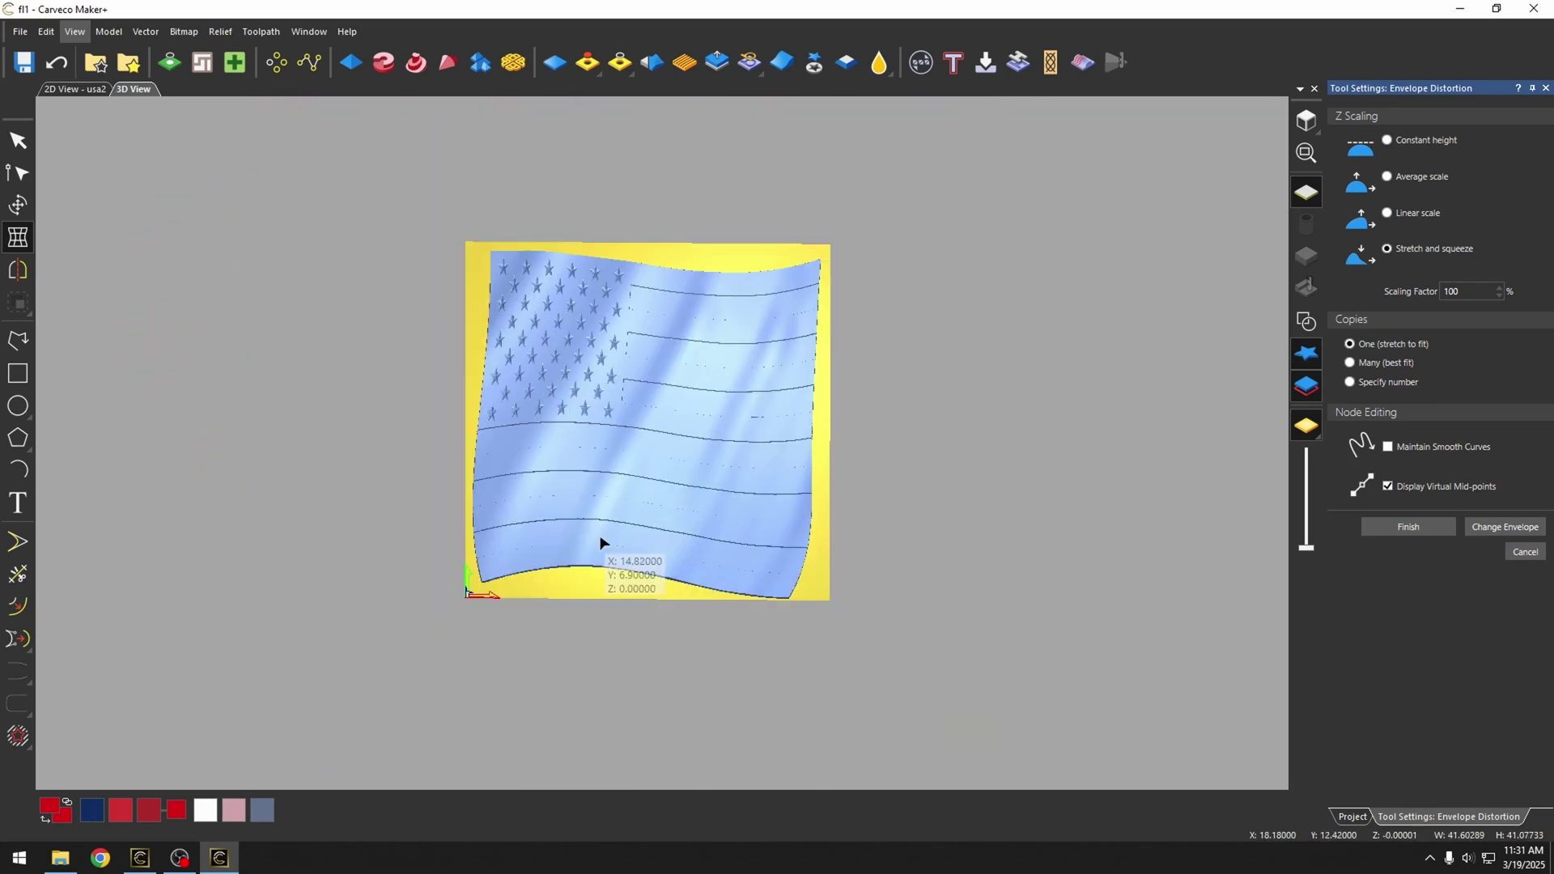
left_click(1406, 527)
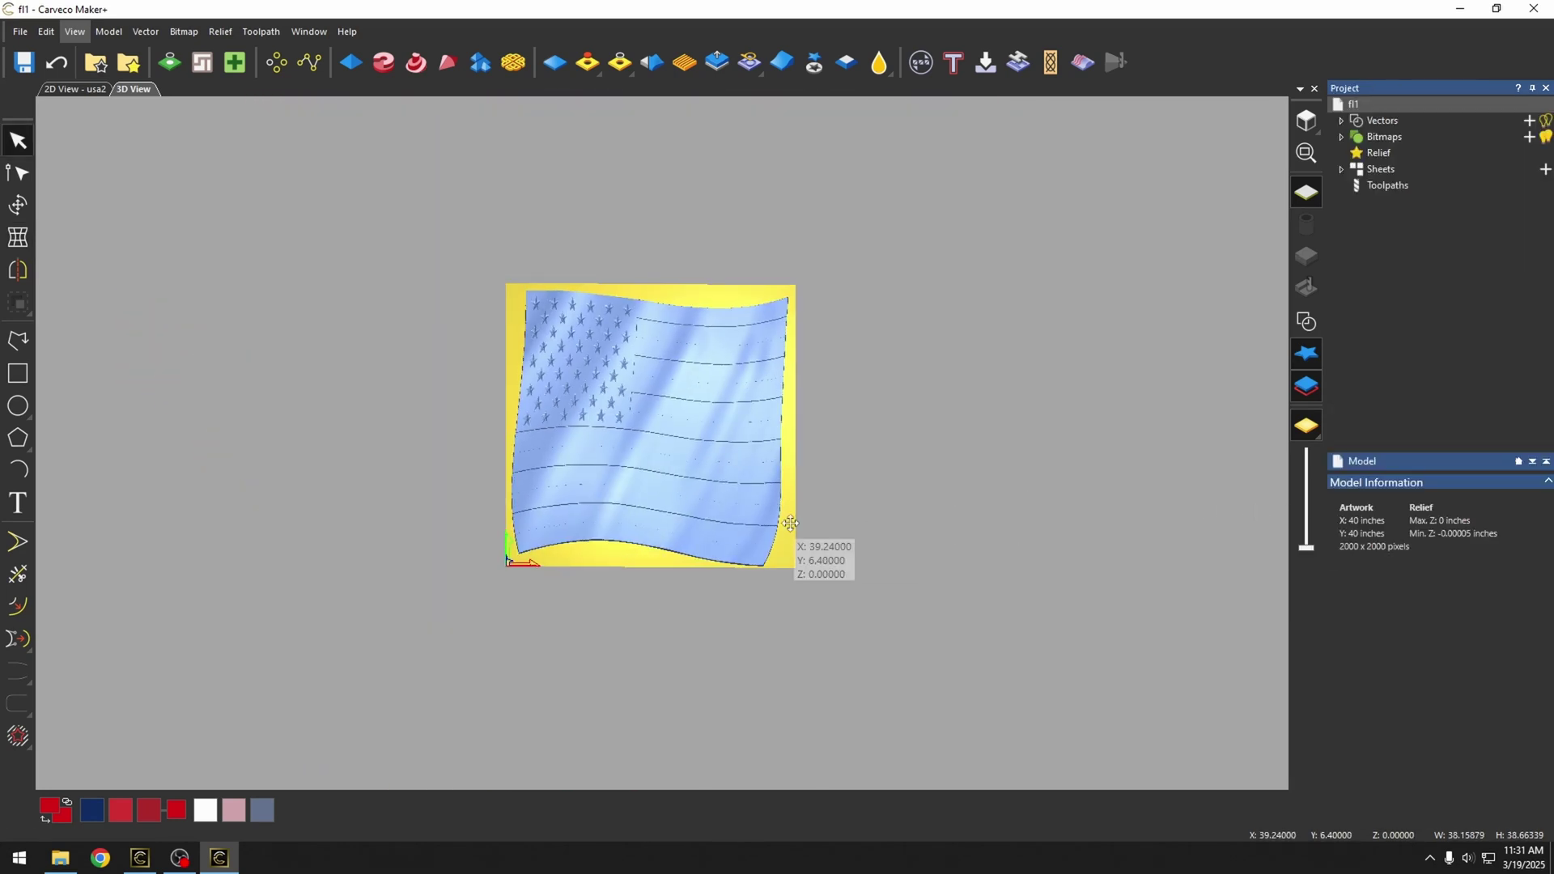
double_click(695, 472)
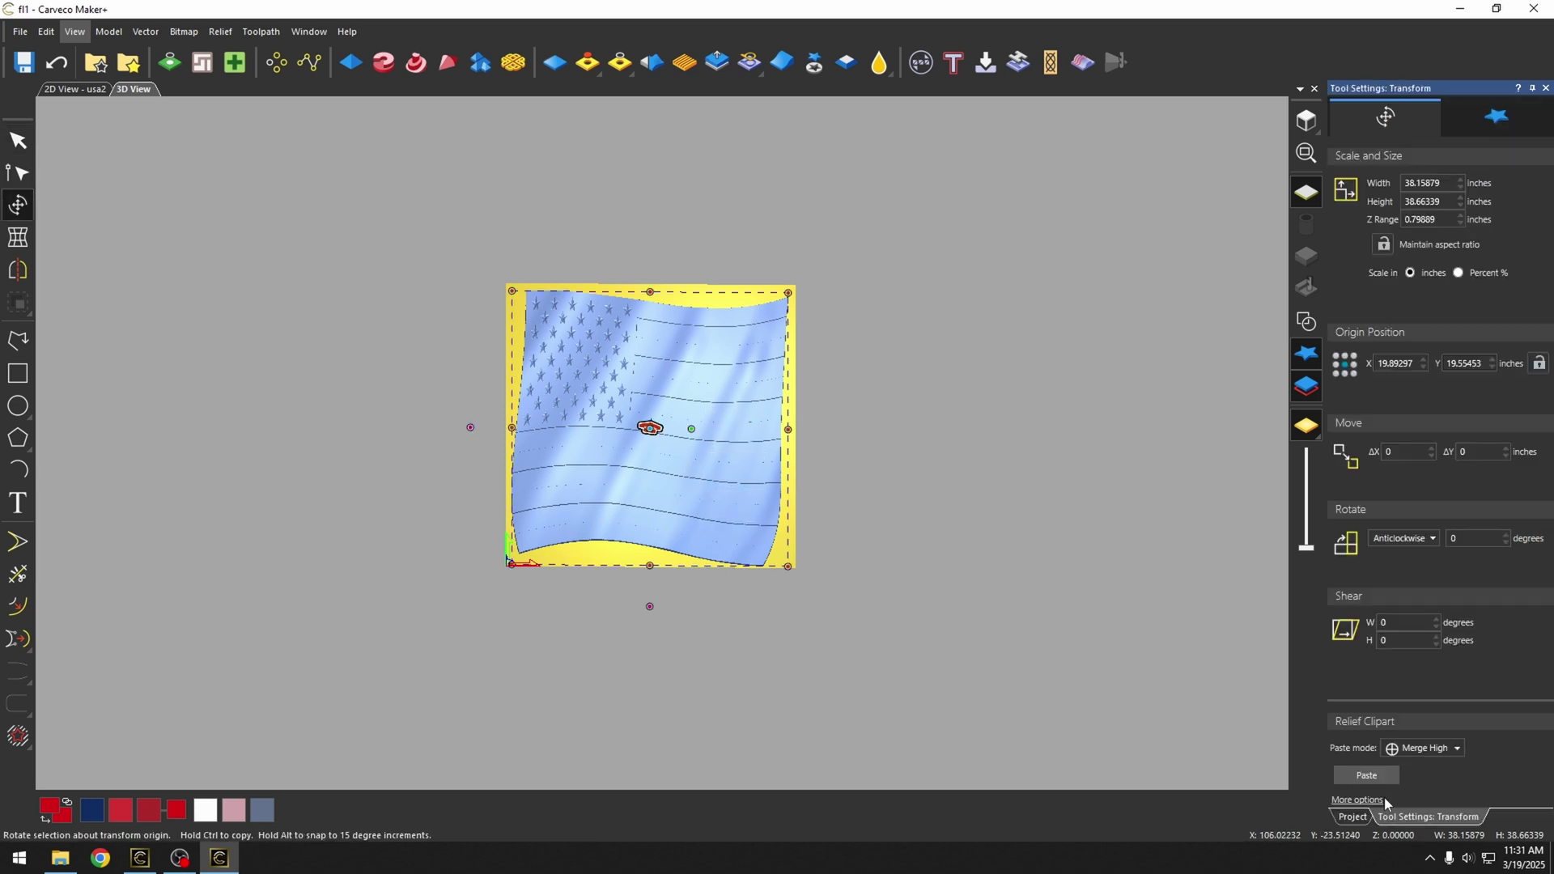
left_click(1375, 775)
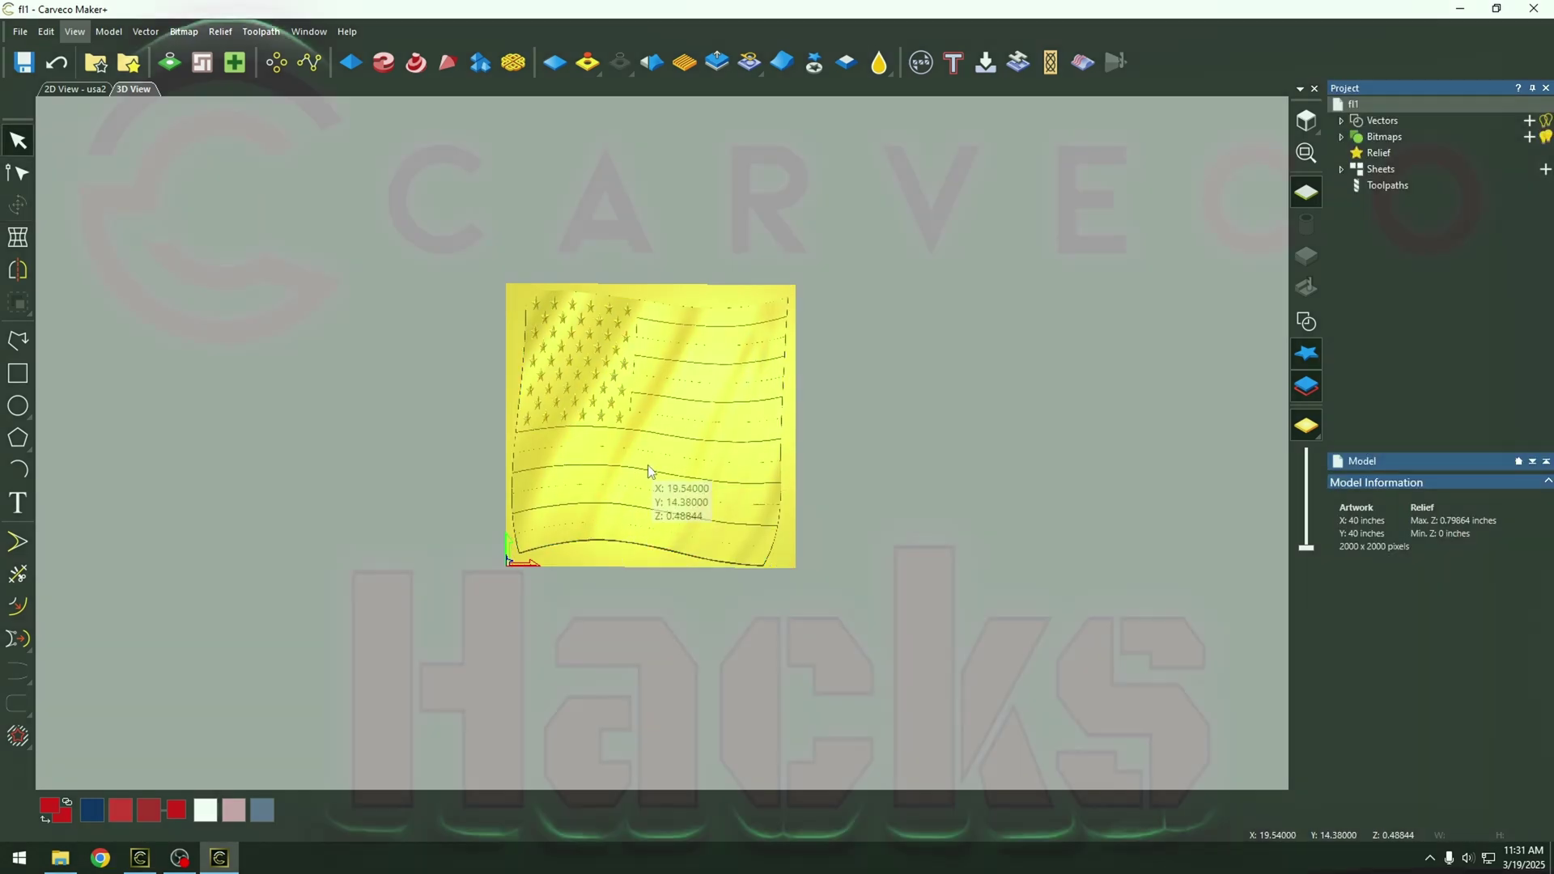